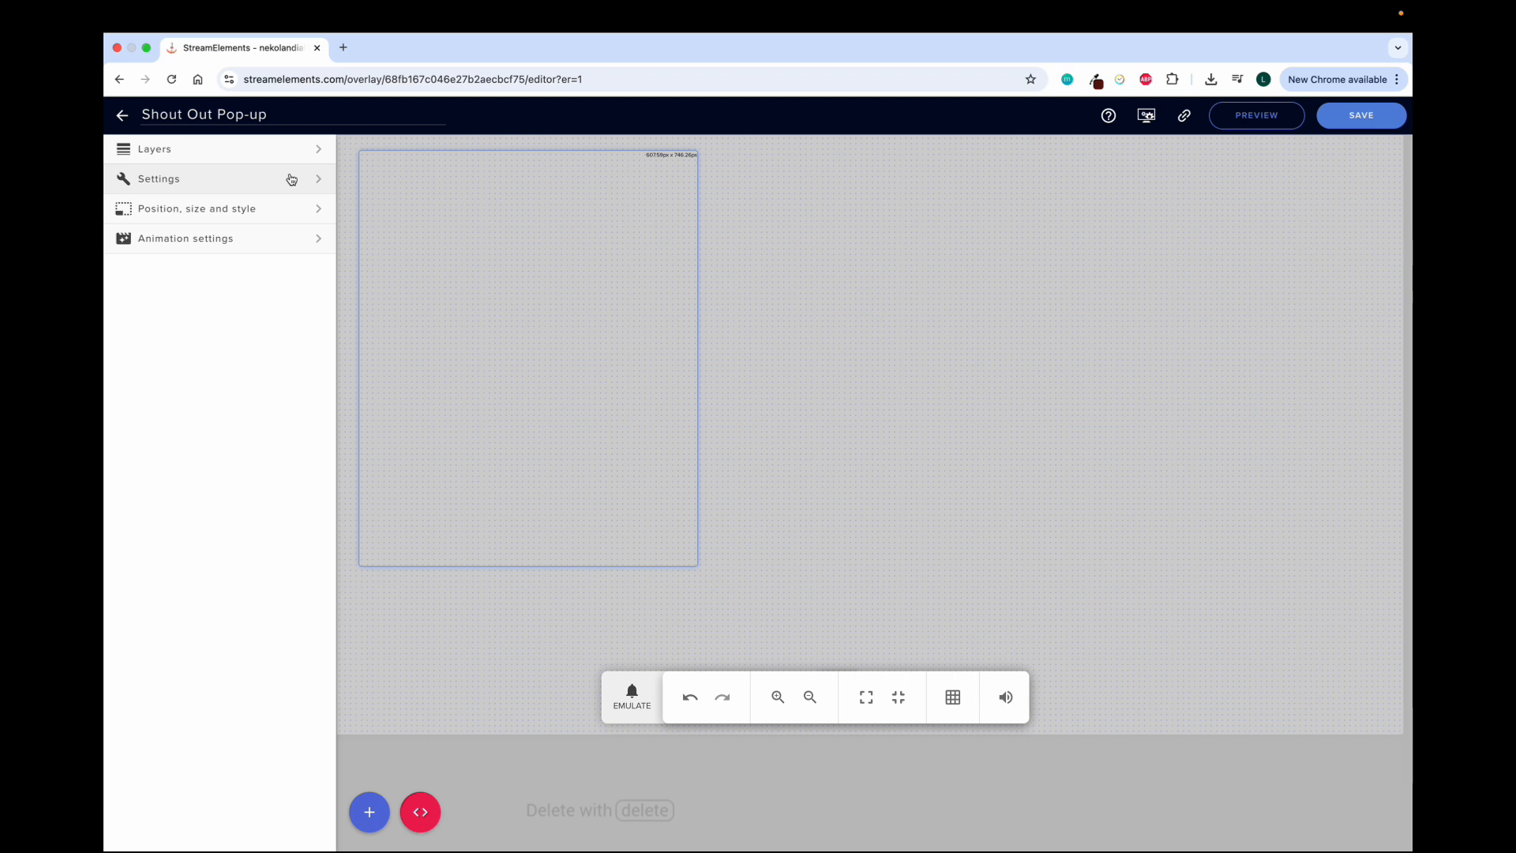
Preview the shout-out widget against the black test background and switch that background off again
left_click(291, 179)
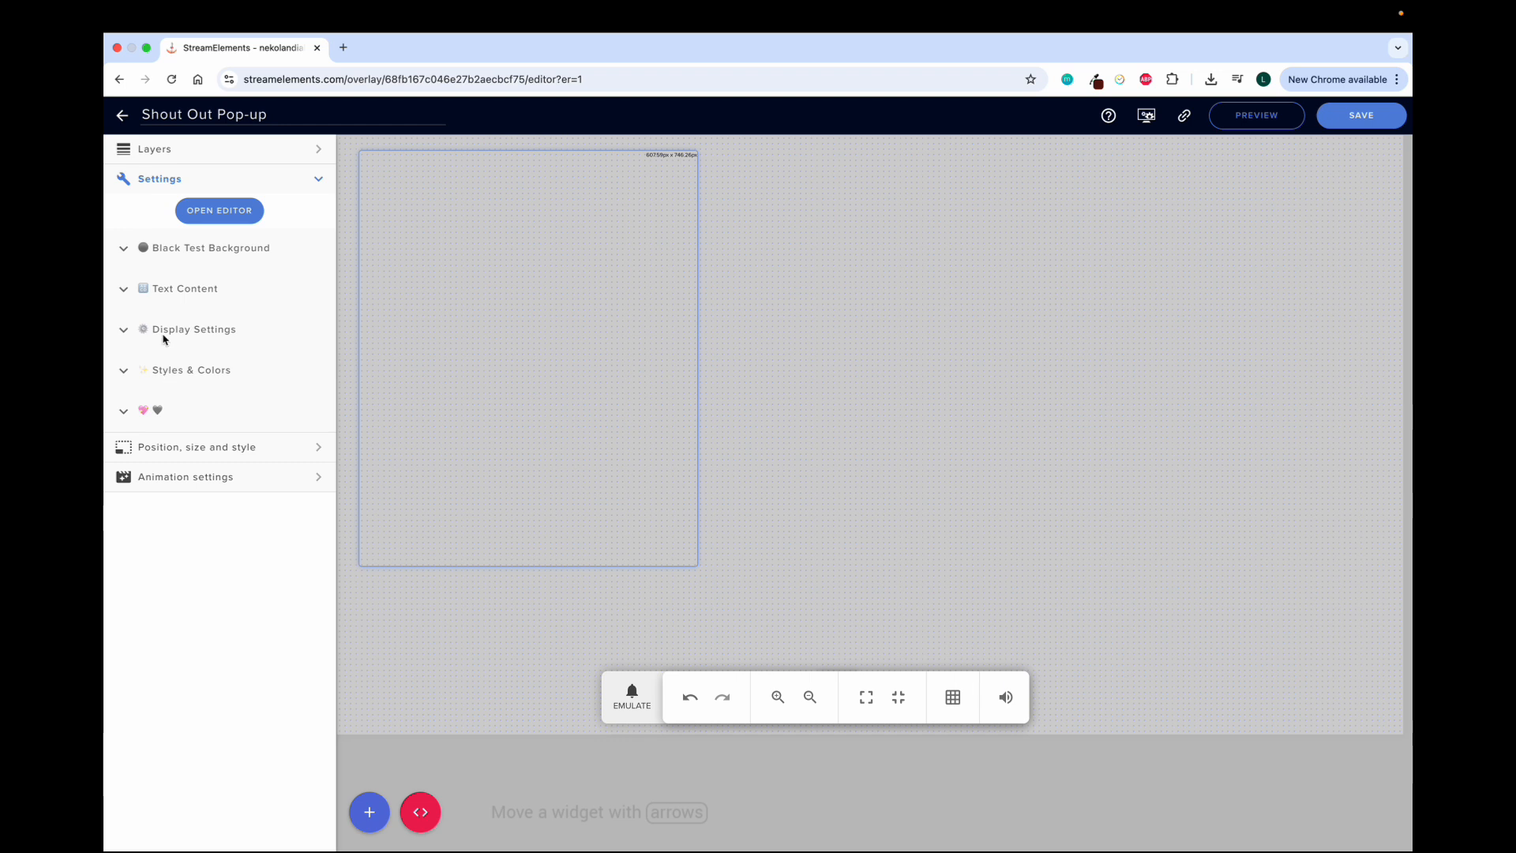
left_click(124, 251)
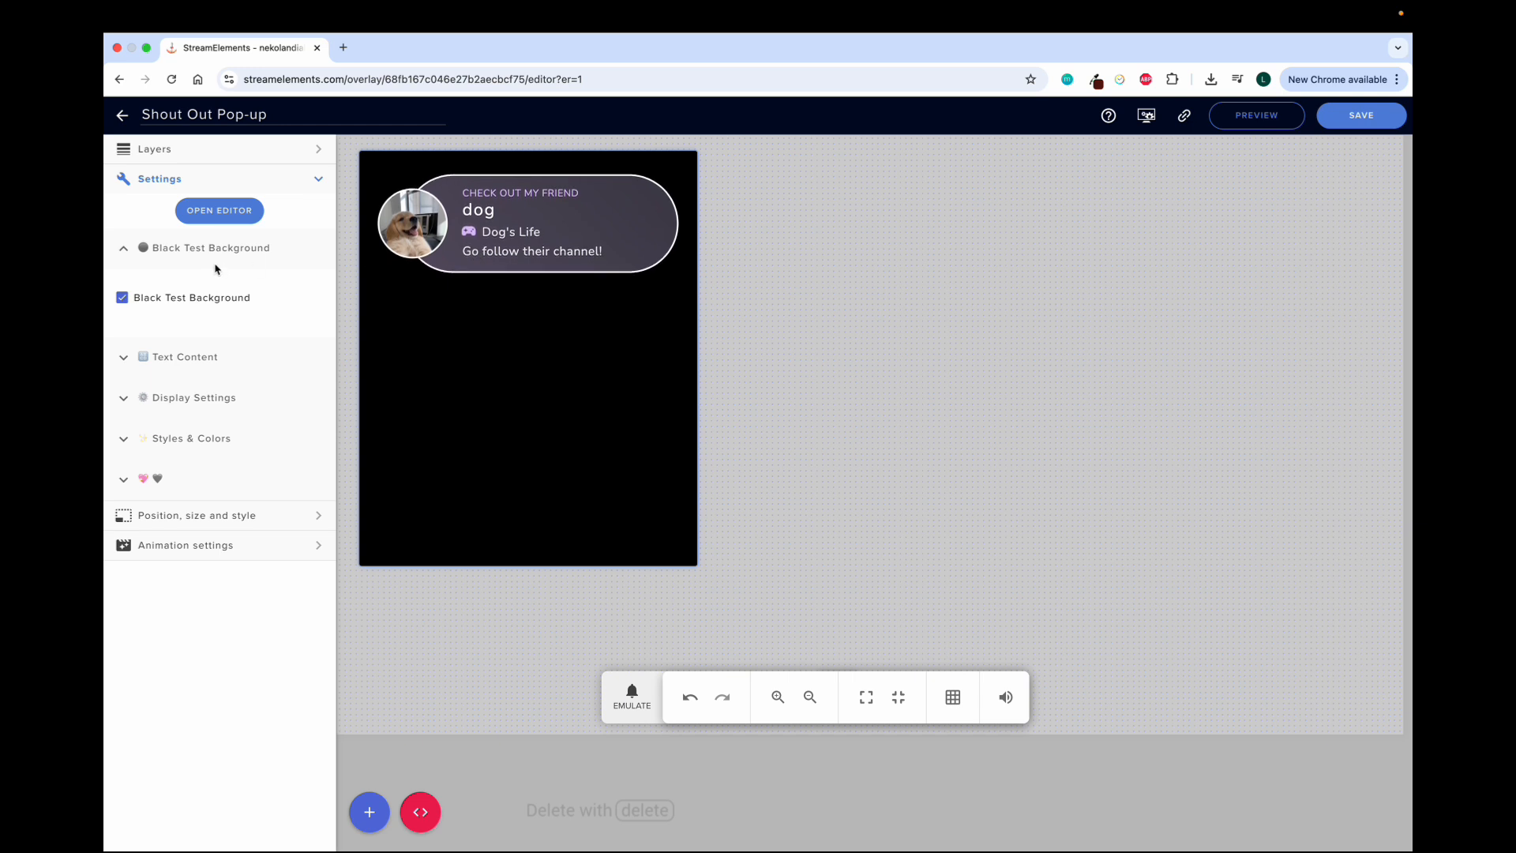
left_click(122, 297)
left_click(140, 258)
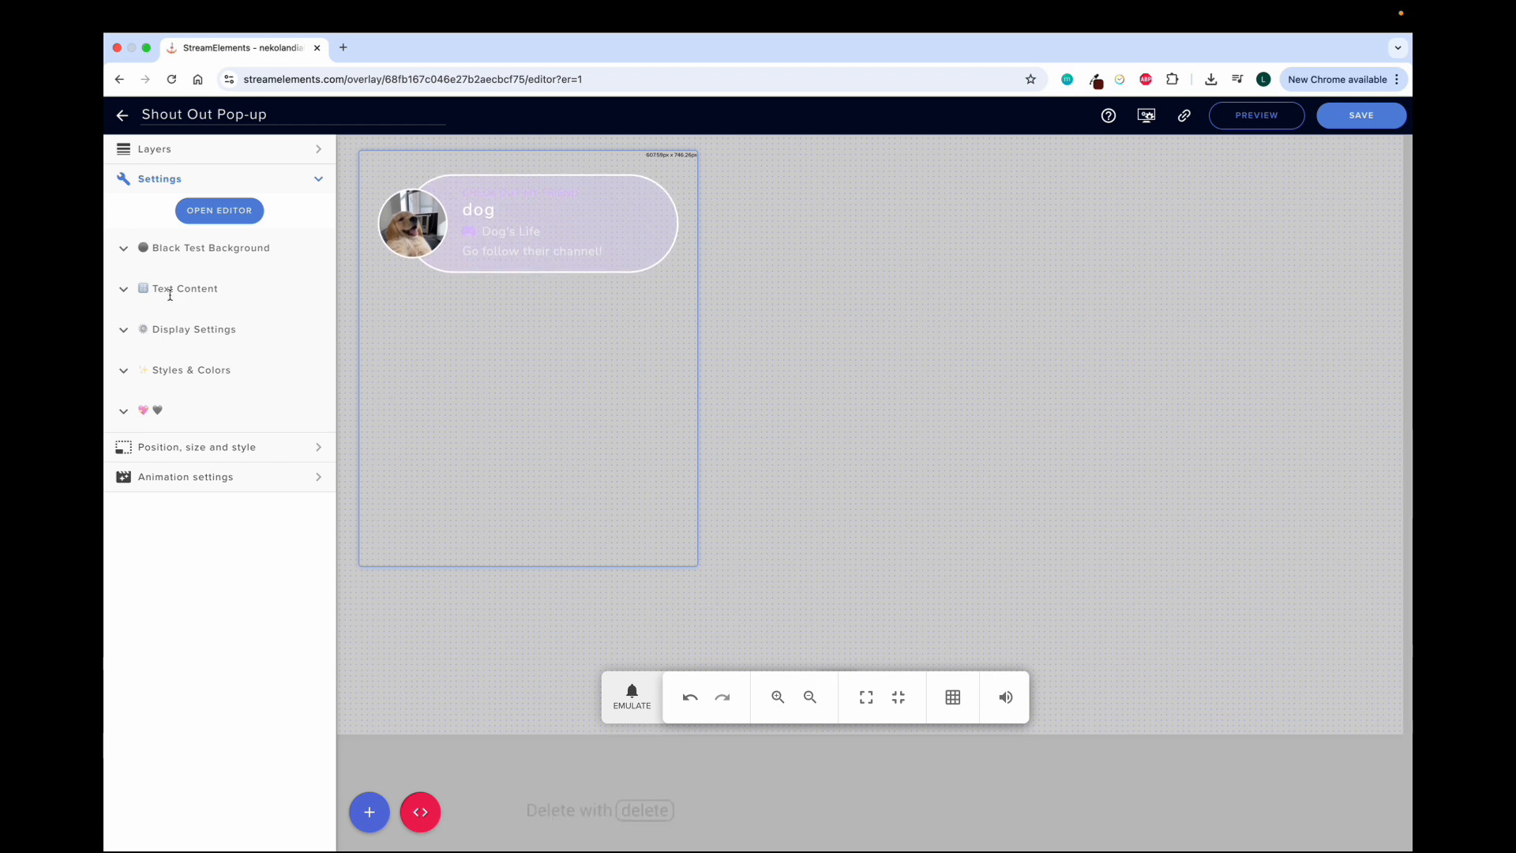
Examine the raid and shout-out texts in Text Content, and the alert sound, duration and raid options in Display Settings
left_click(123, 292)
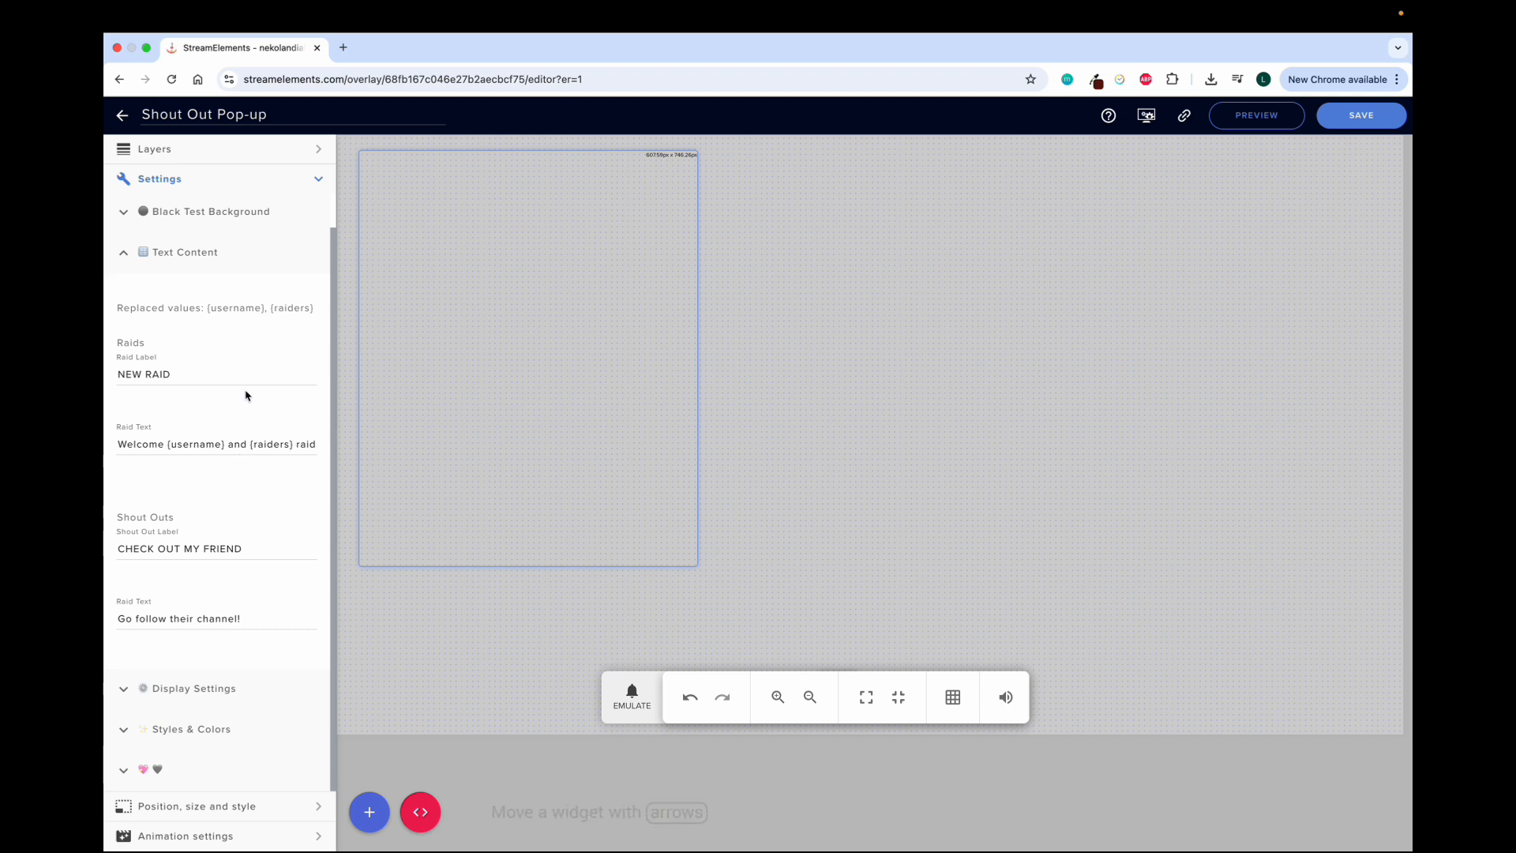
left_click(124, 254)
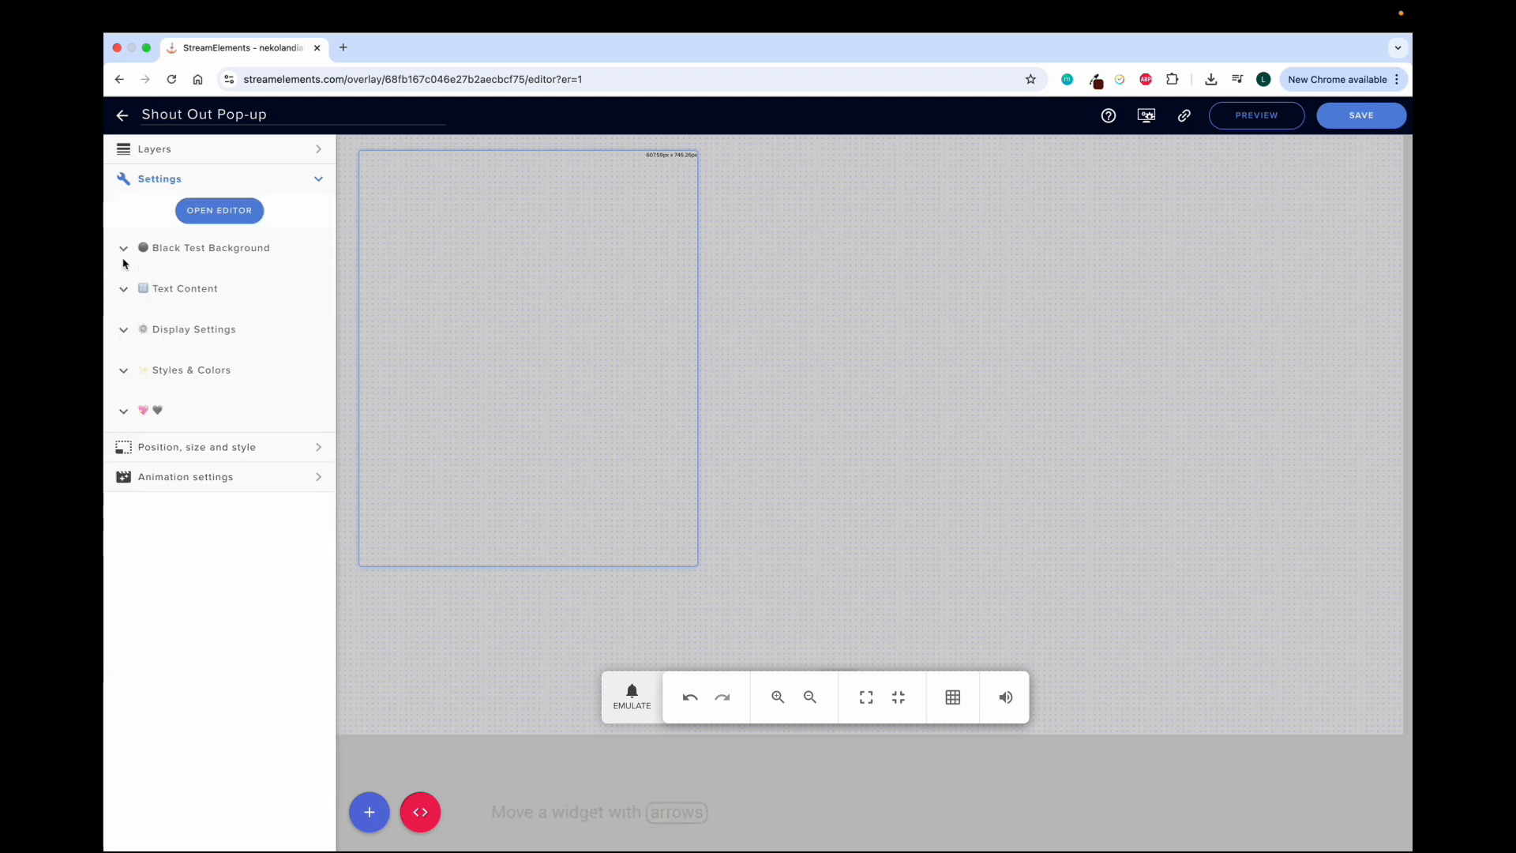
left_click(123, 330)
scroll(188, 449, "down", 2)
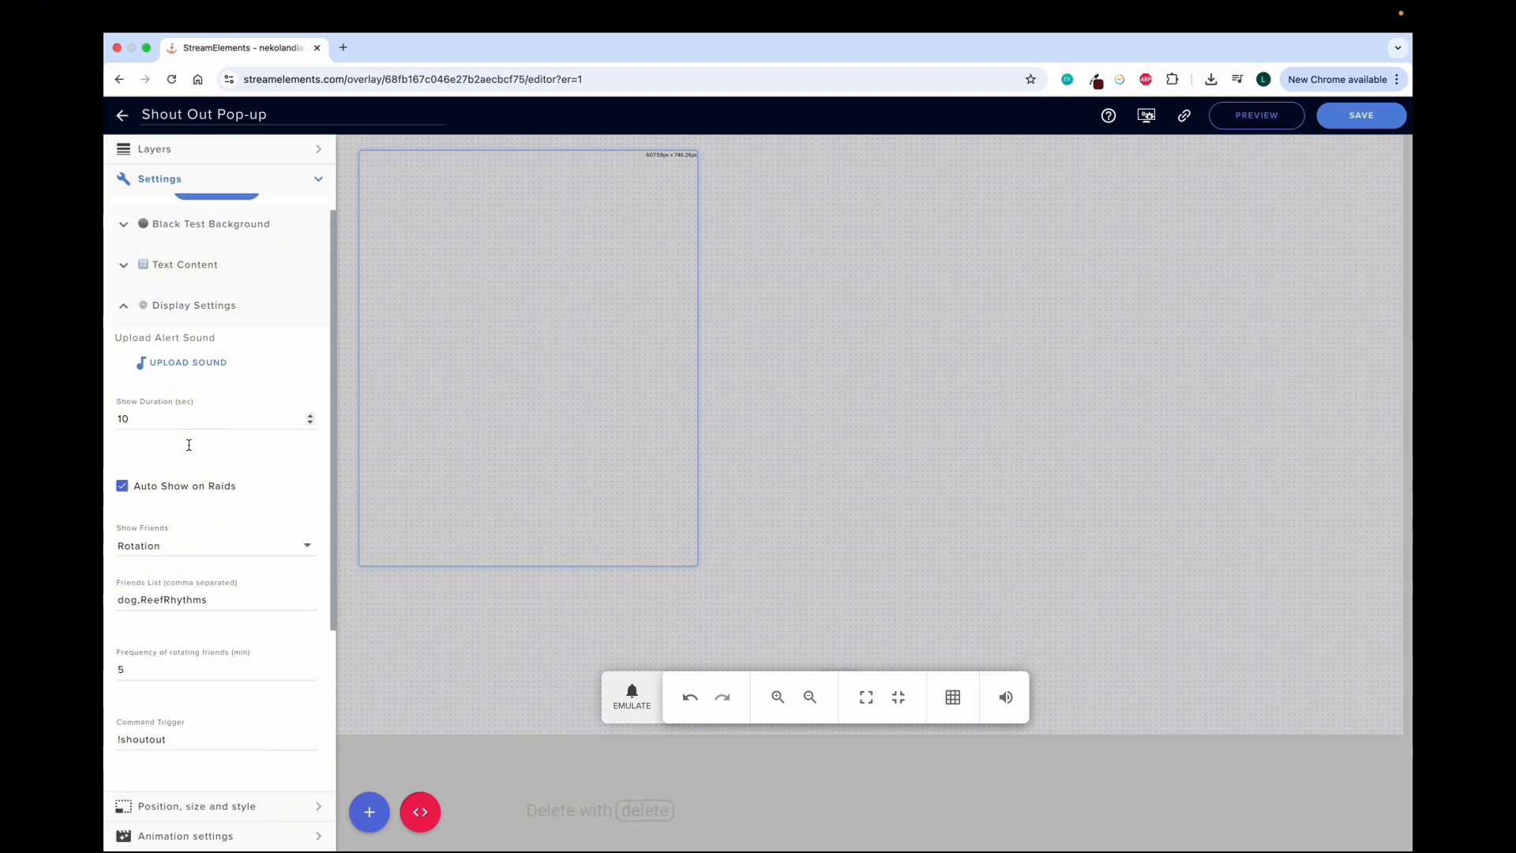
scroll(189, 450, "down", 2)
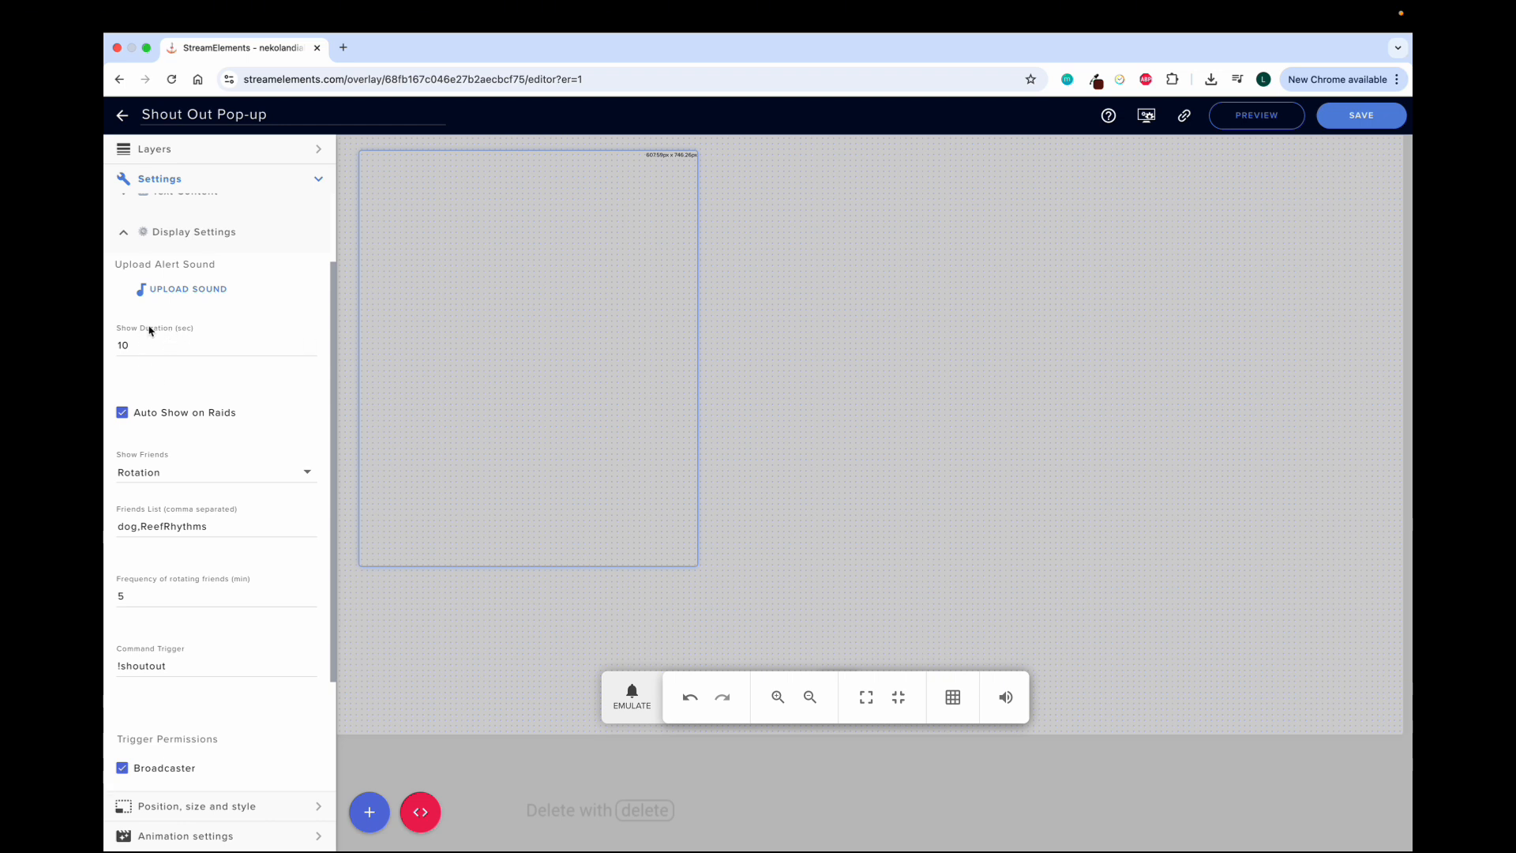
scroll(149, 430, "down", 2)
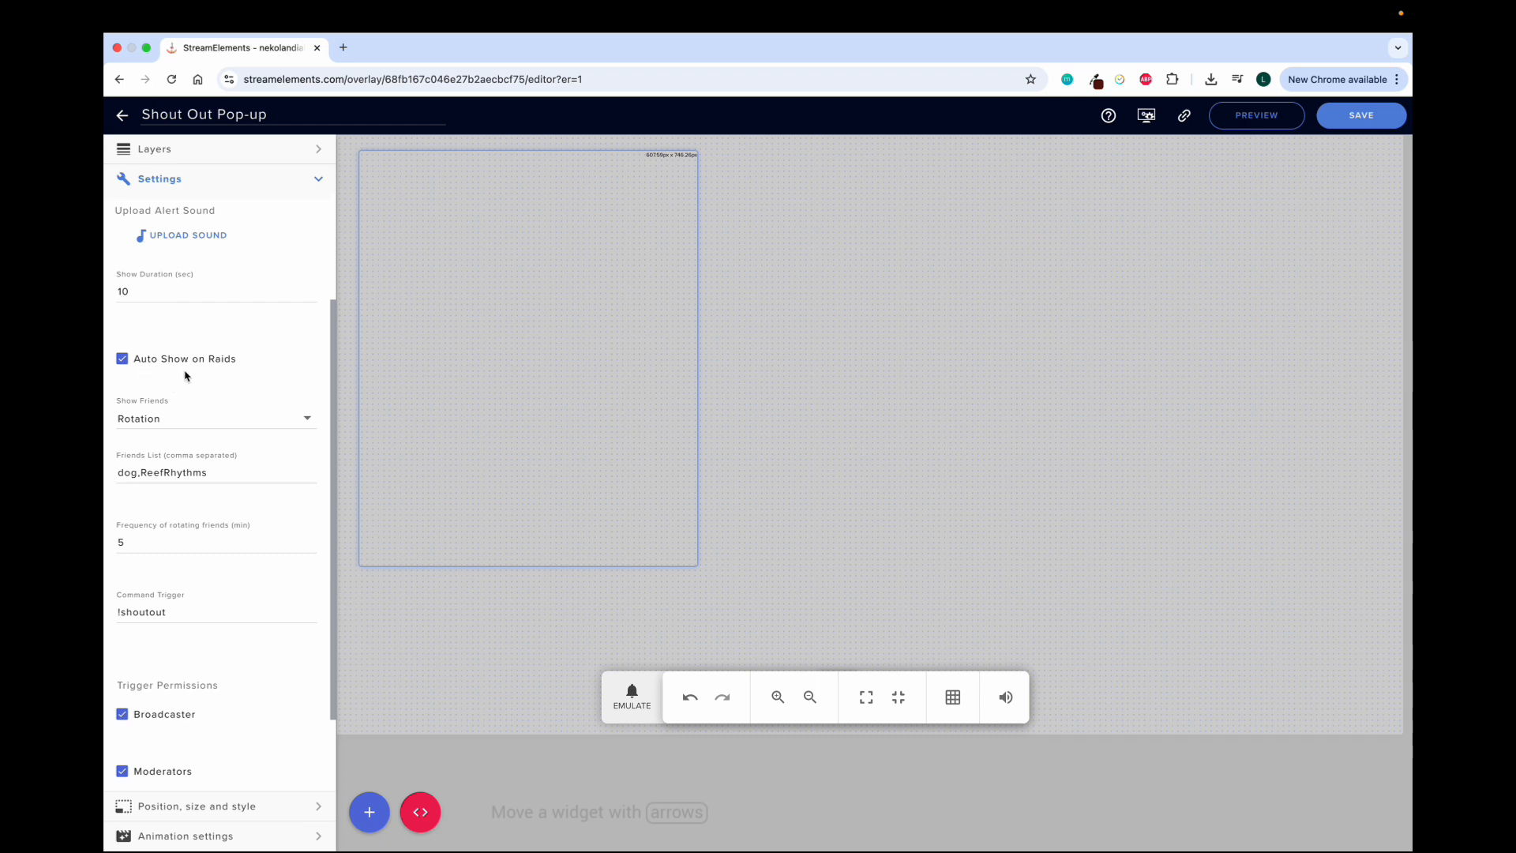
scroll(170, 343, "up", 1)
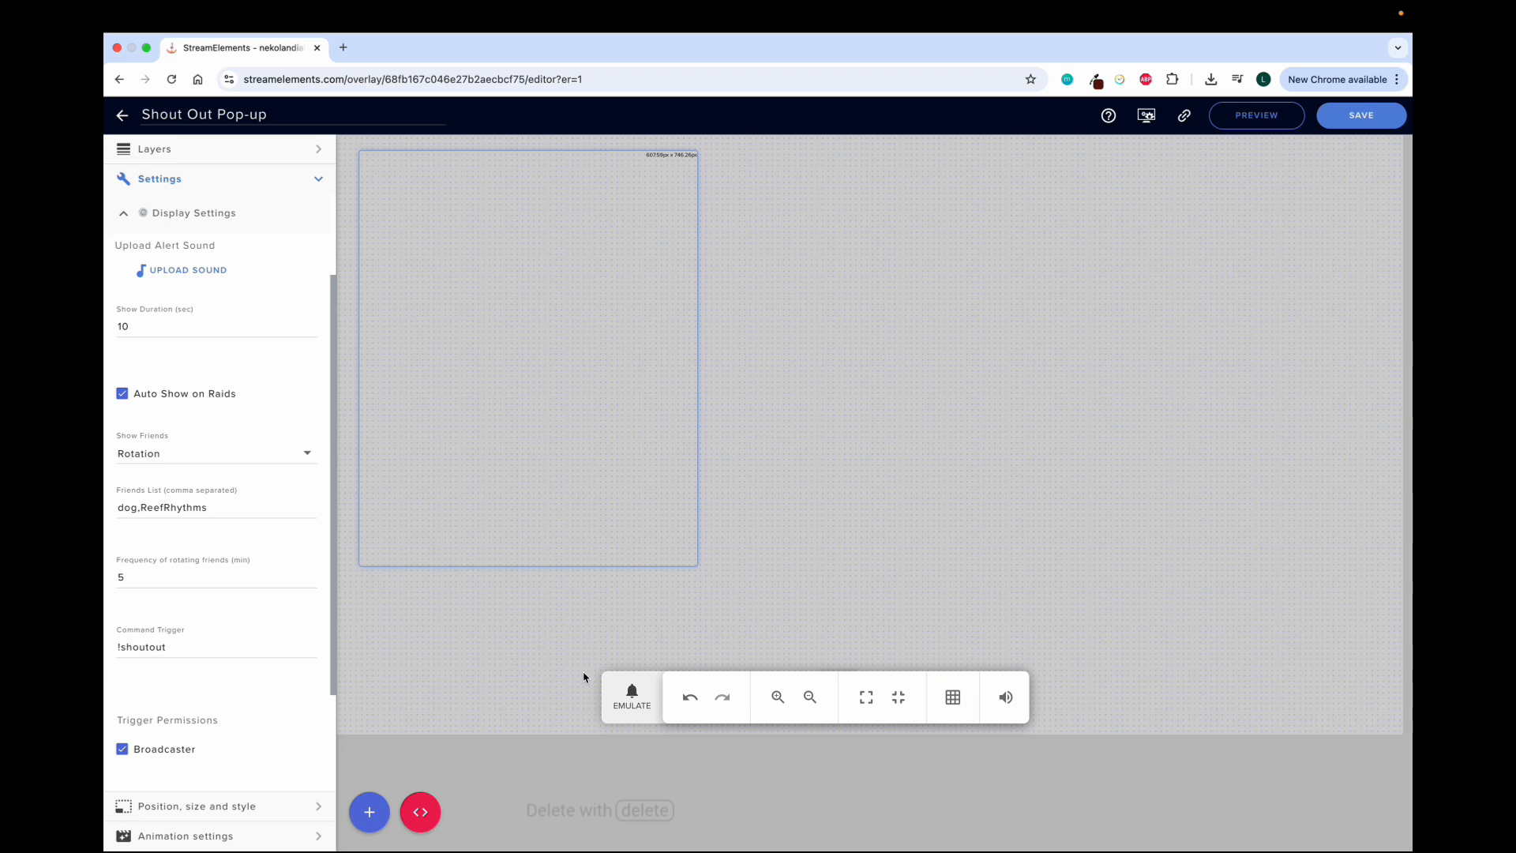
Emulate a raid event to test the raid pop-up in the widget
left_click(630, 702)
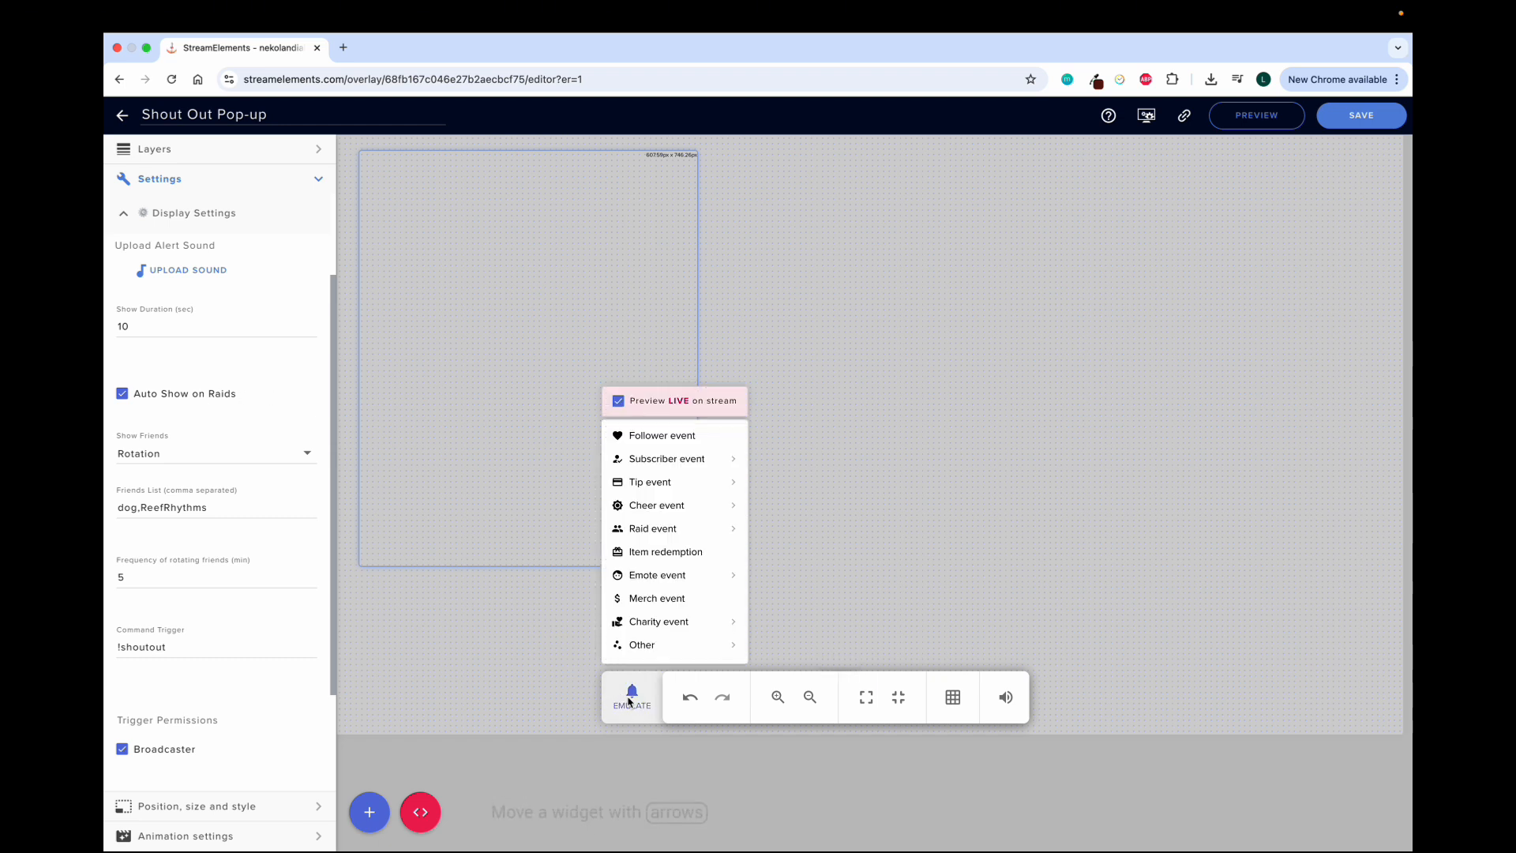
mouse_move(659, 537)
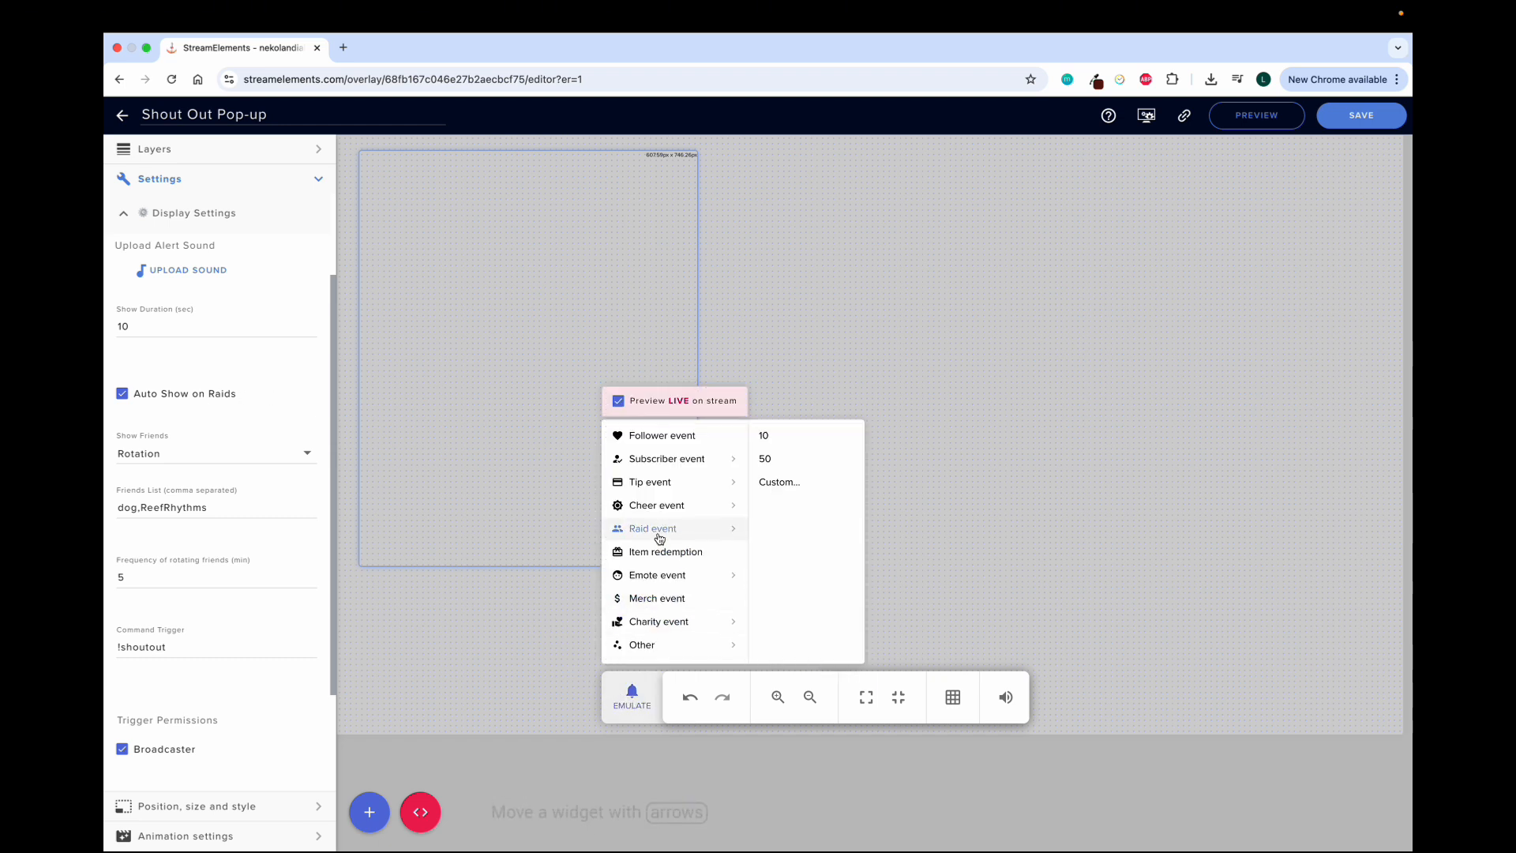
left_click(223, 414)
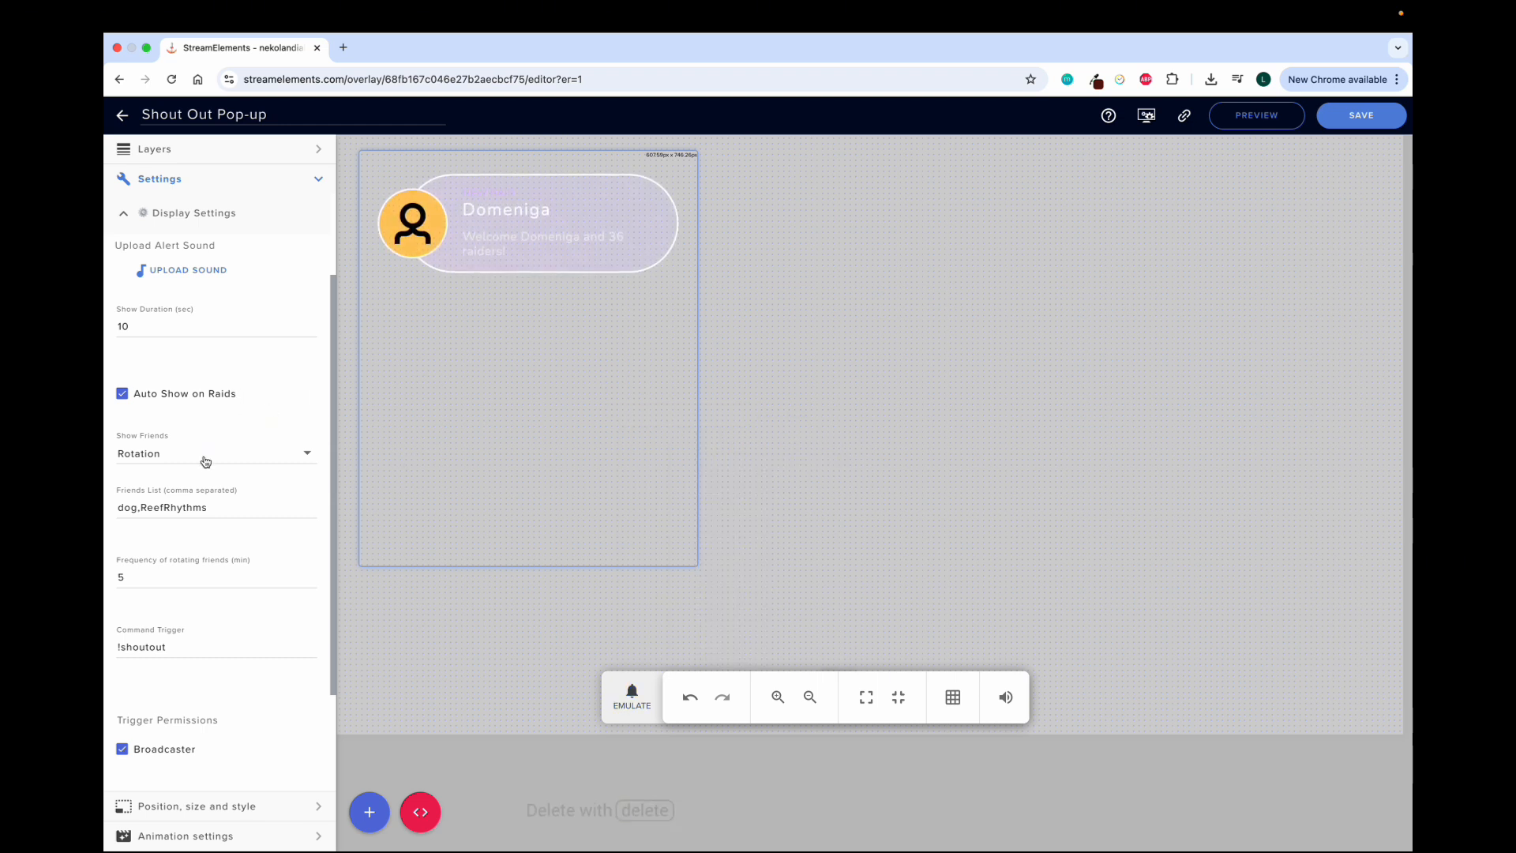
Examine the Show Friends choices, friends list, rotation frequency, command trigger and trigger permissions in Display Settings
scroll(205, 462, "down", 1)
scroll(150, 450, "down", 3)
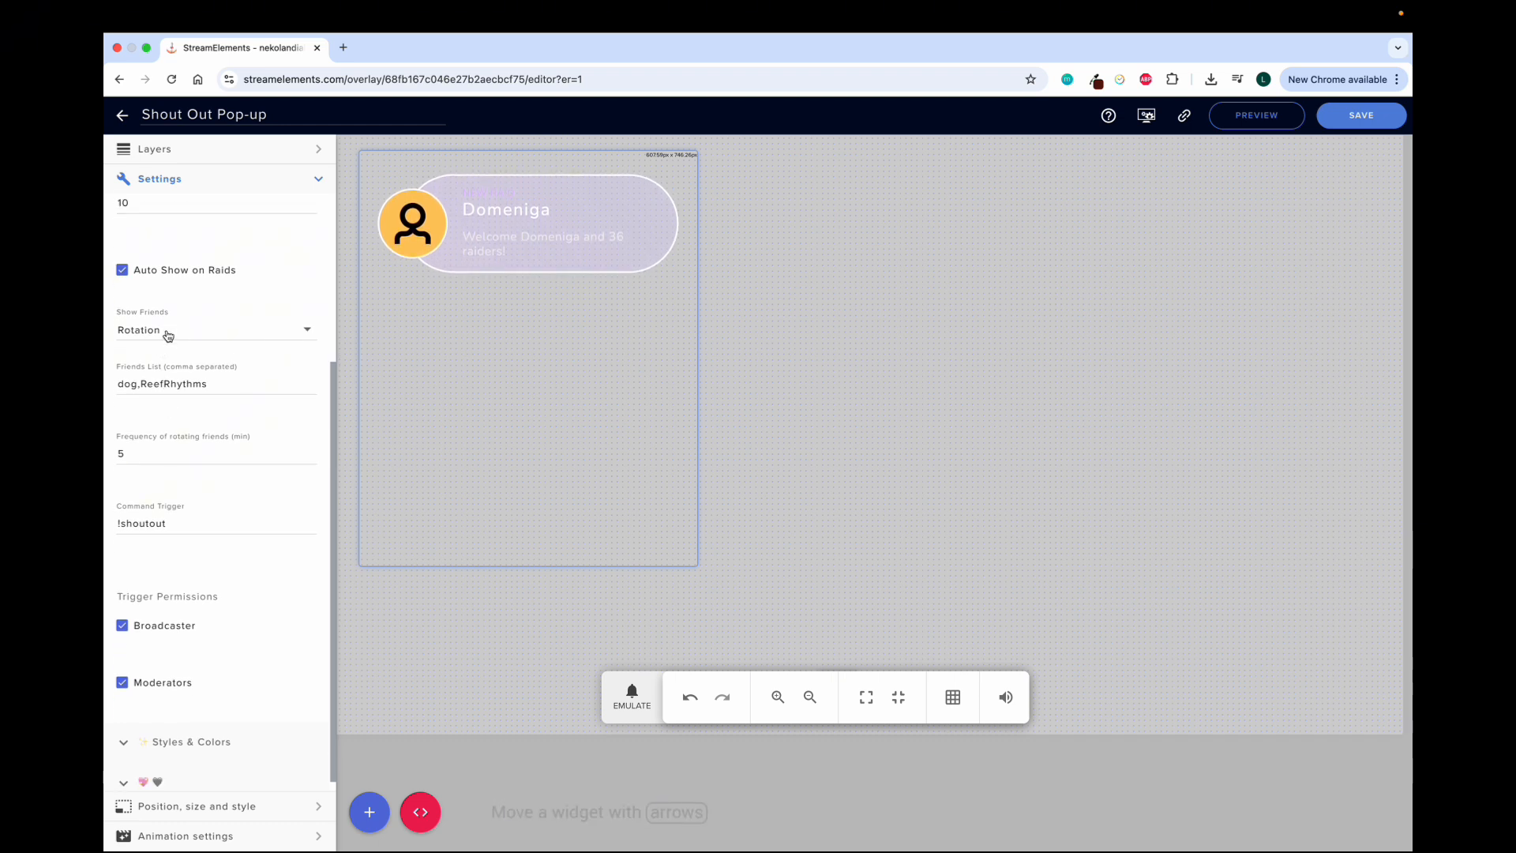
left_click(168, 332)
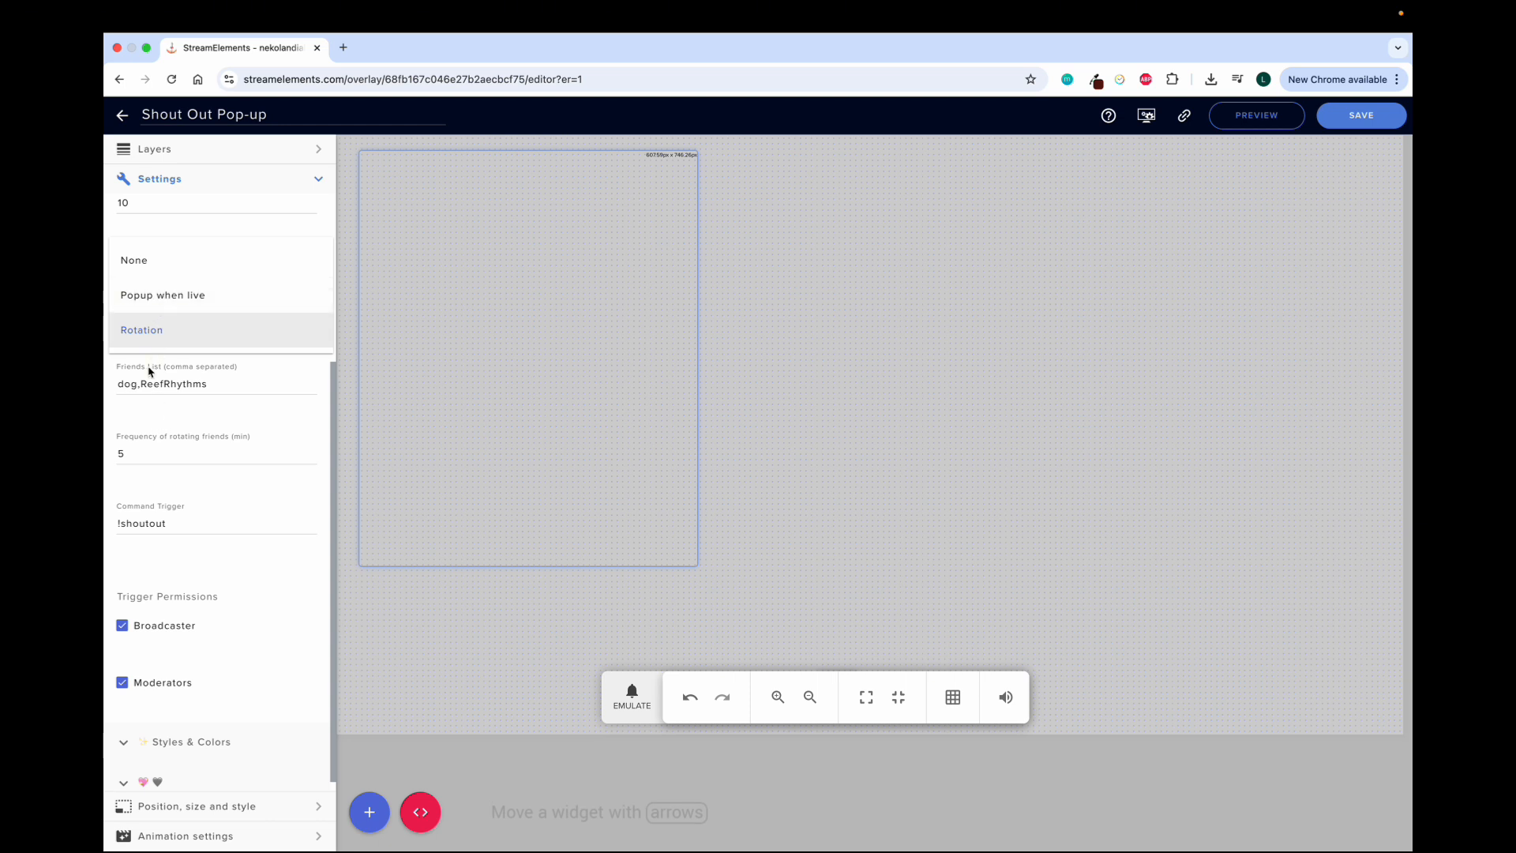
left_click(136, 415)
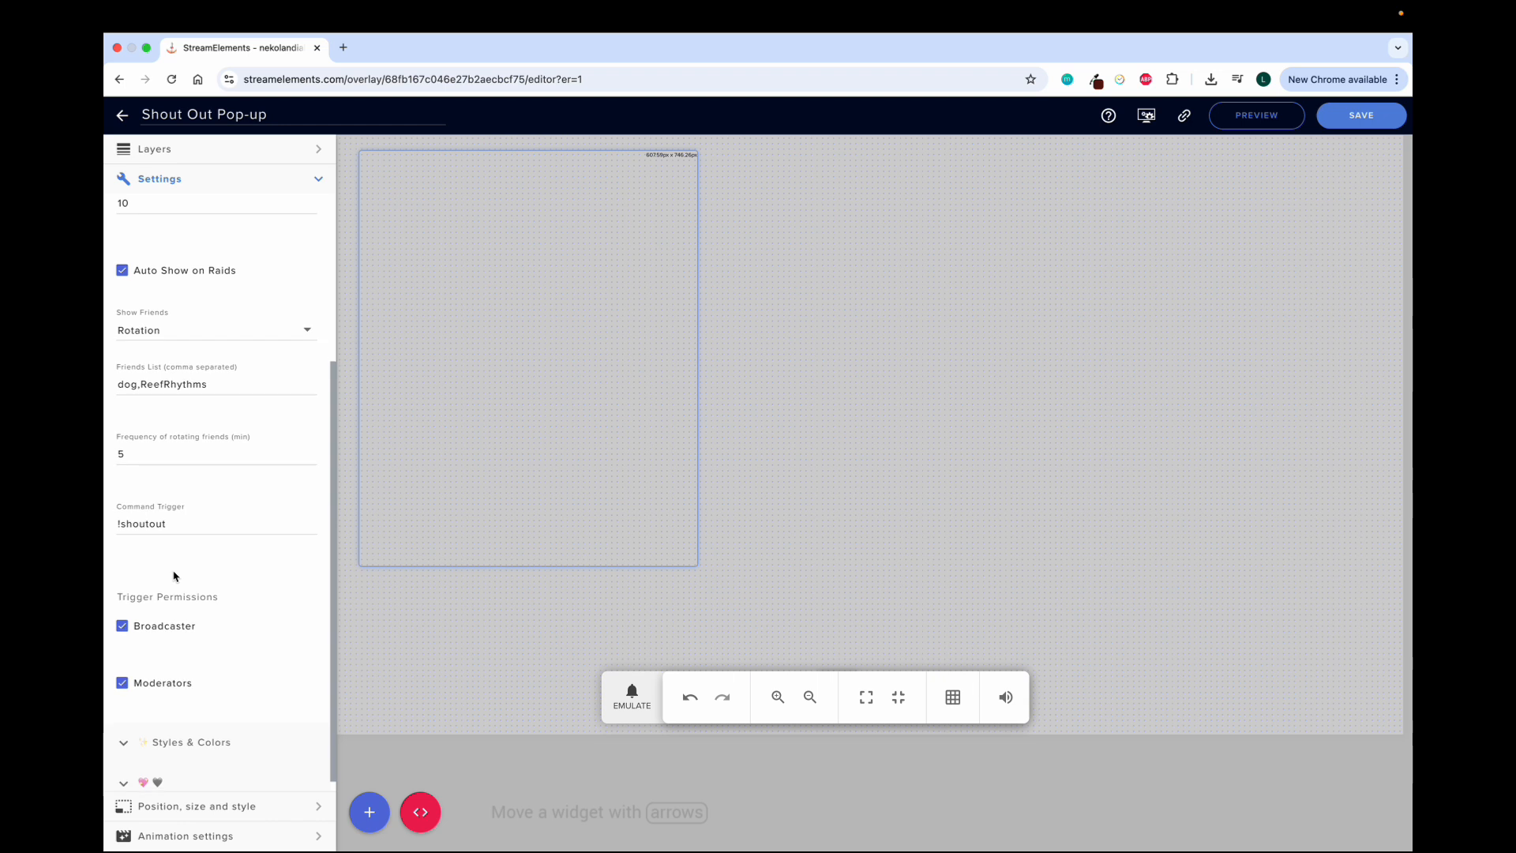
scroll(158, 655, "up", 2)
scroll(159, 666, "up", 3)
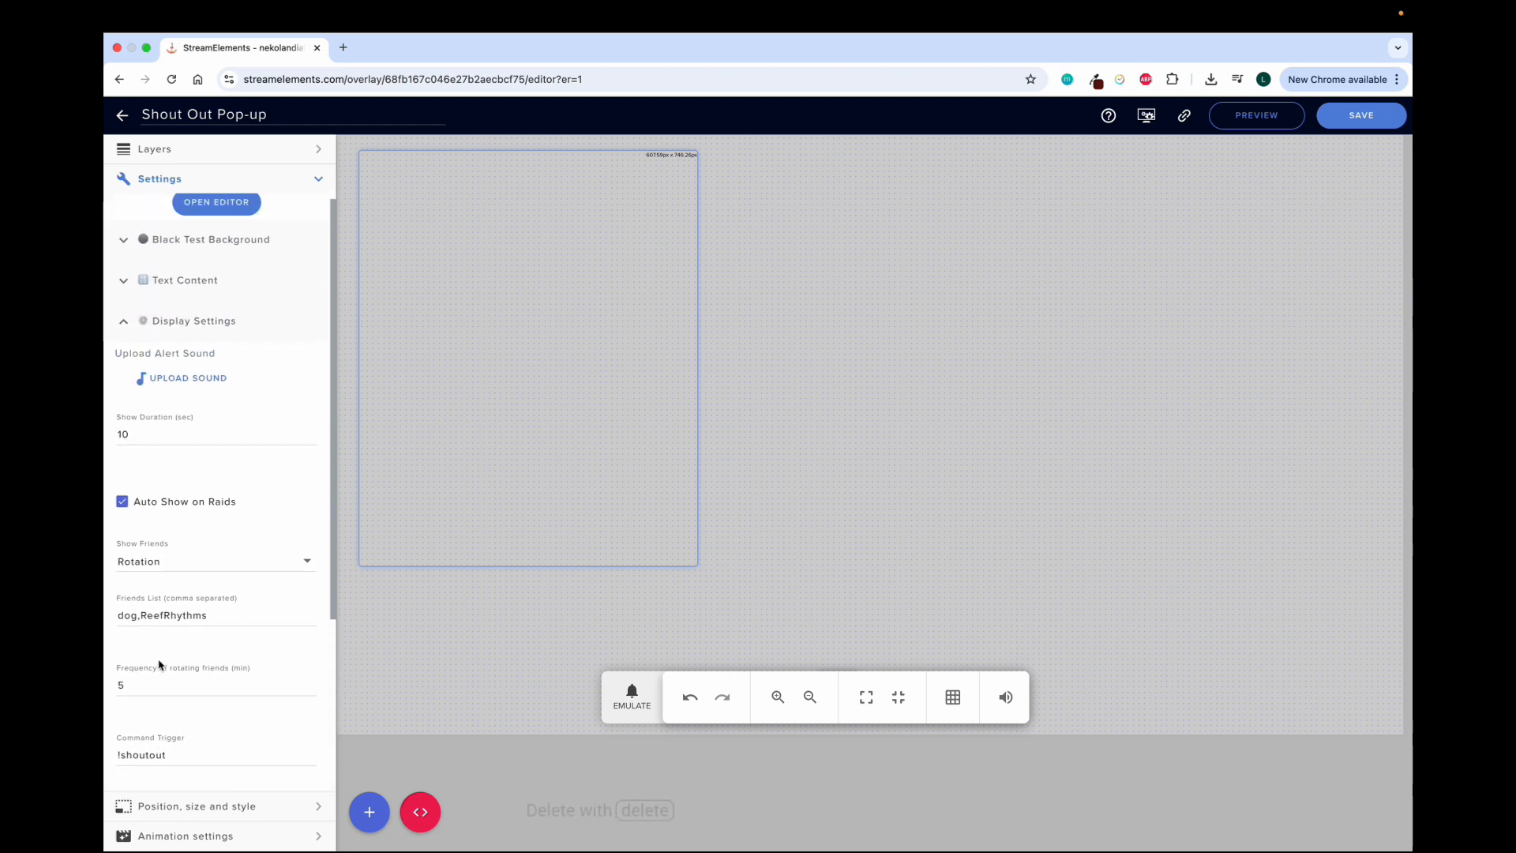
left_click(126, 330)
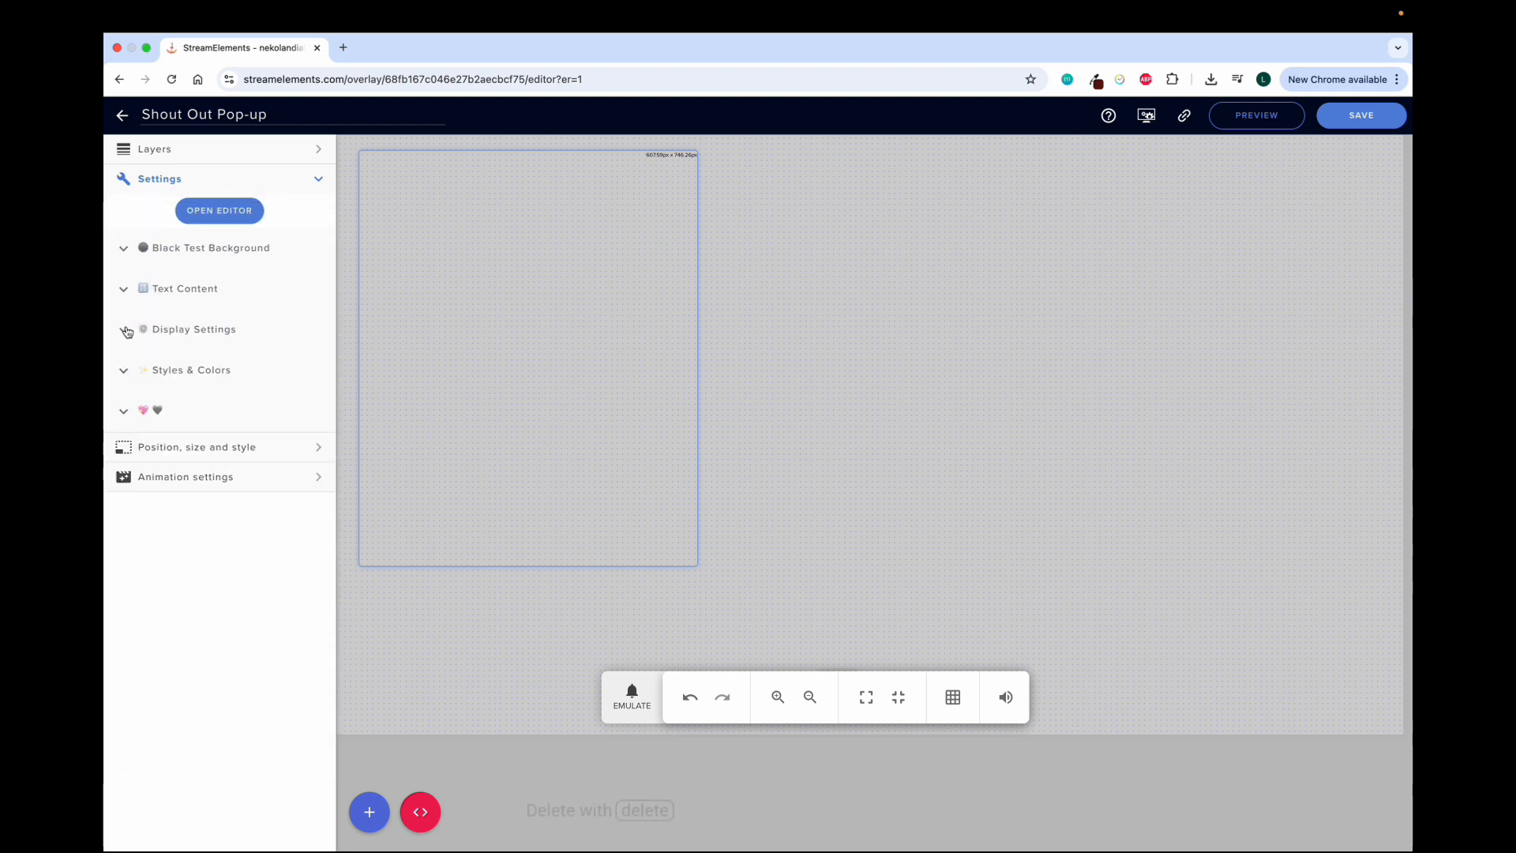
Examine the Styles & Colors options for orientation, font, borders and colours, including the colour picker for Background Color Start
left_click(124, 371)
scroll(163, 444, "down", 1)
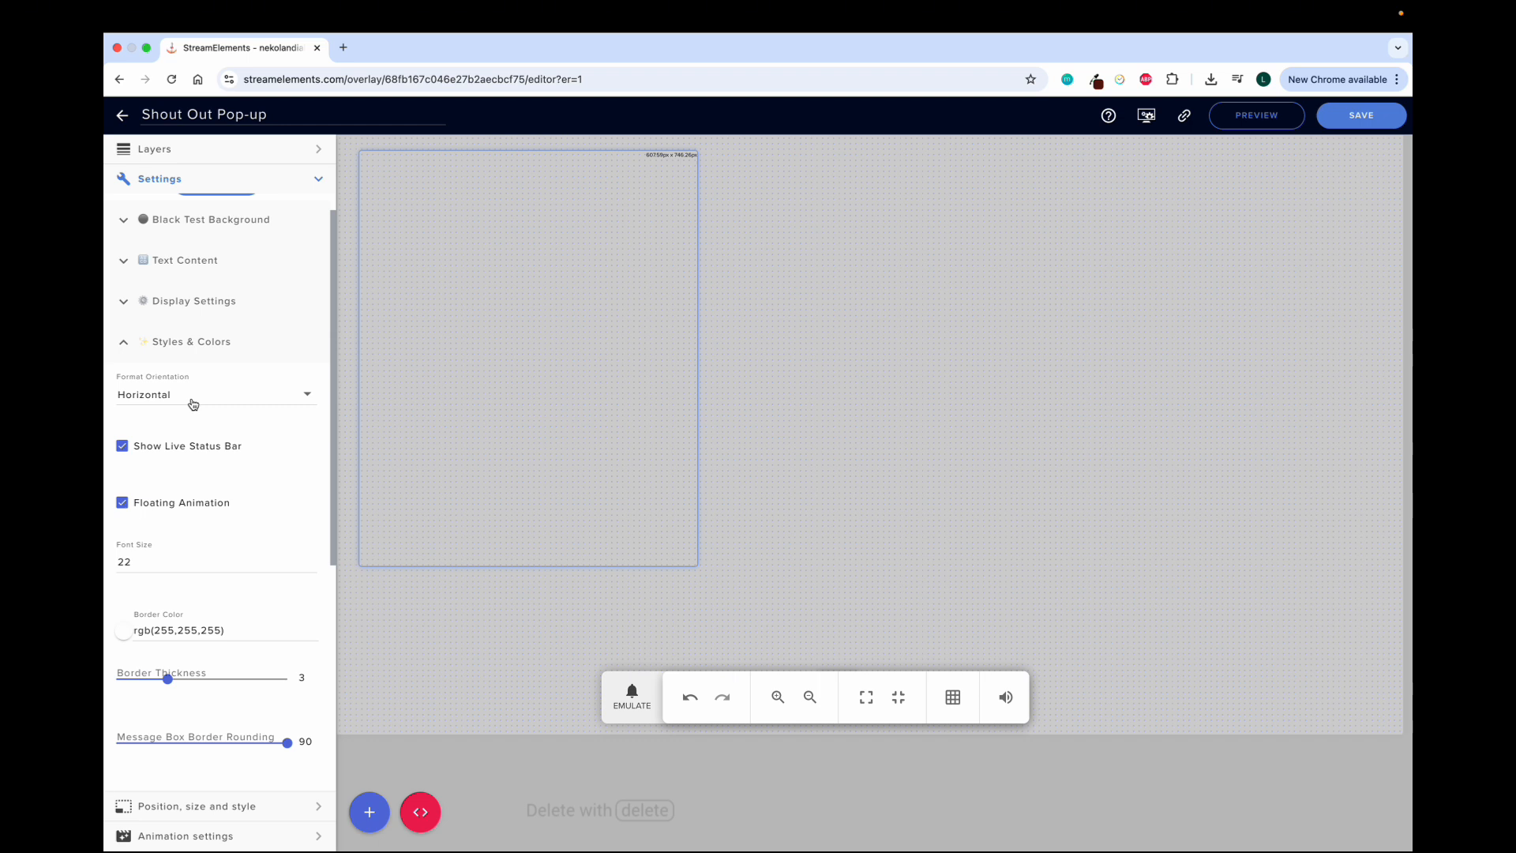
scroll(176, 497, "down", 1)
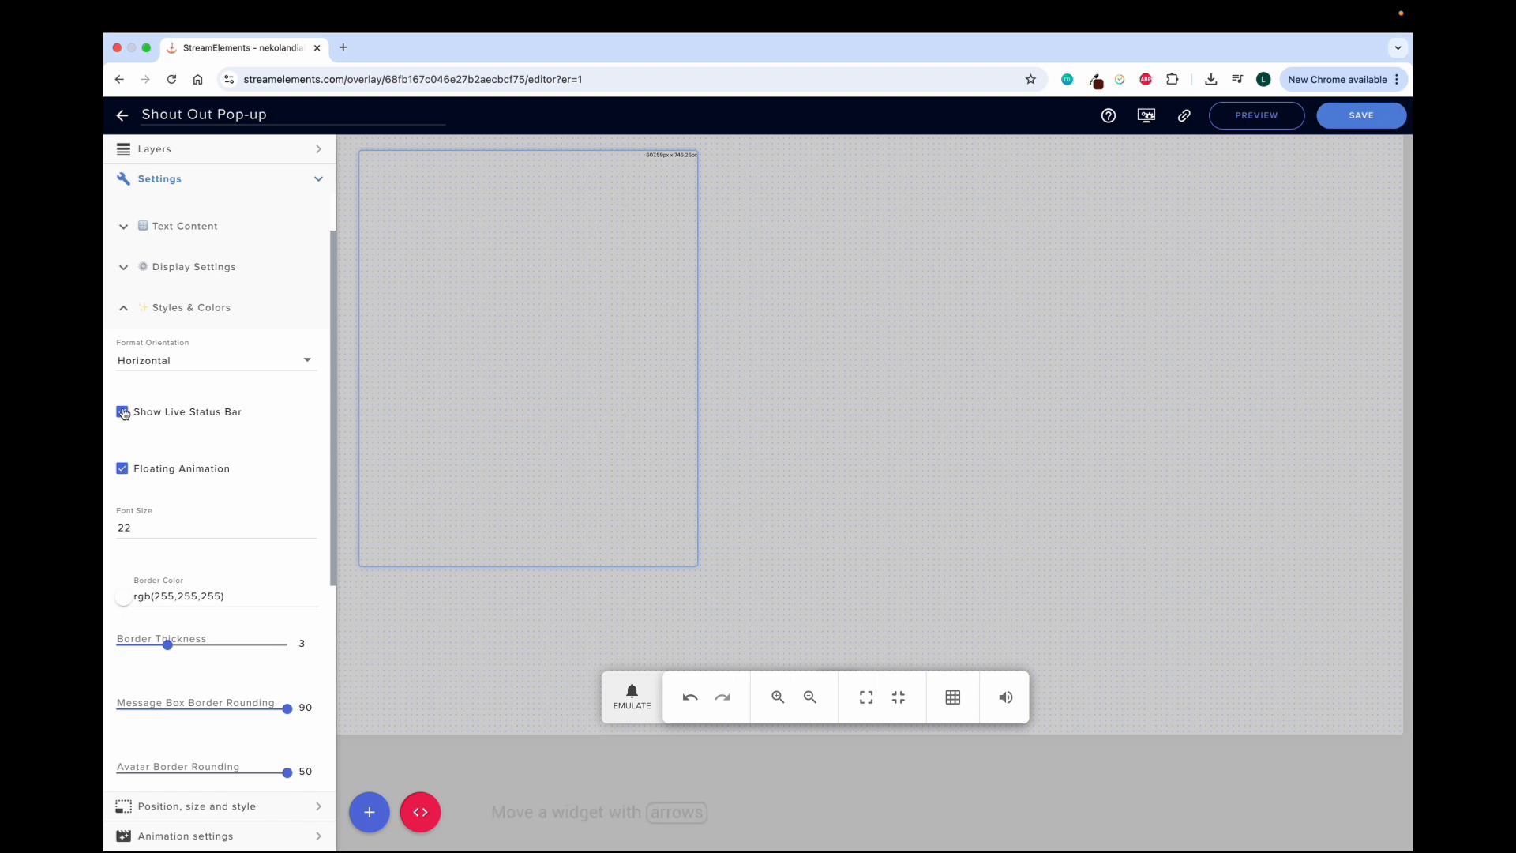
scroll(144, 471, "down", 1)
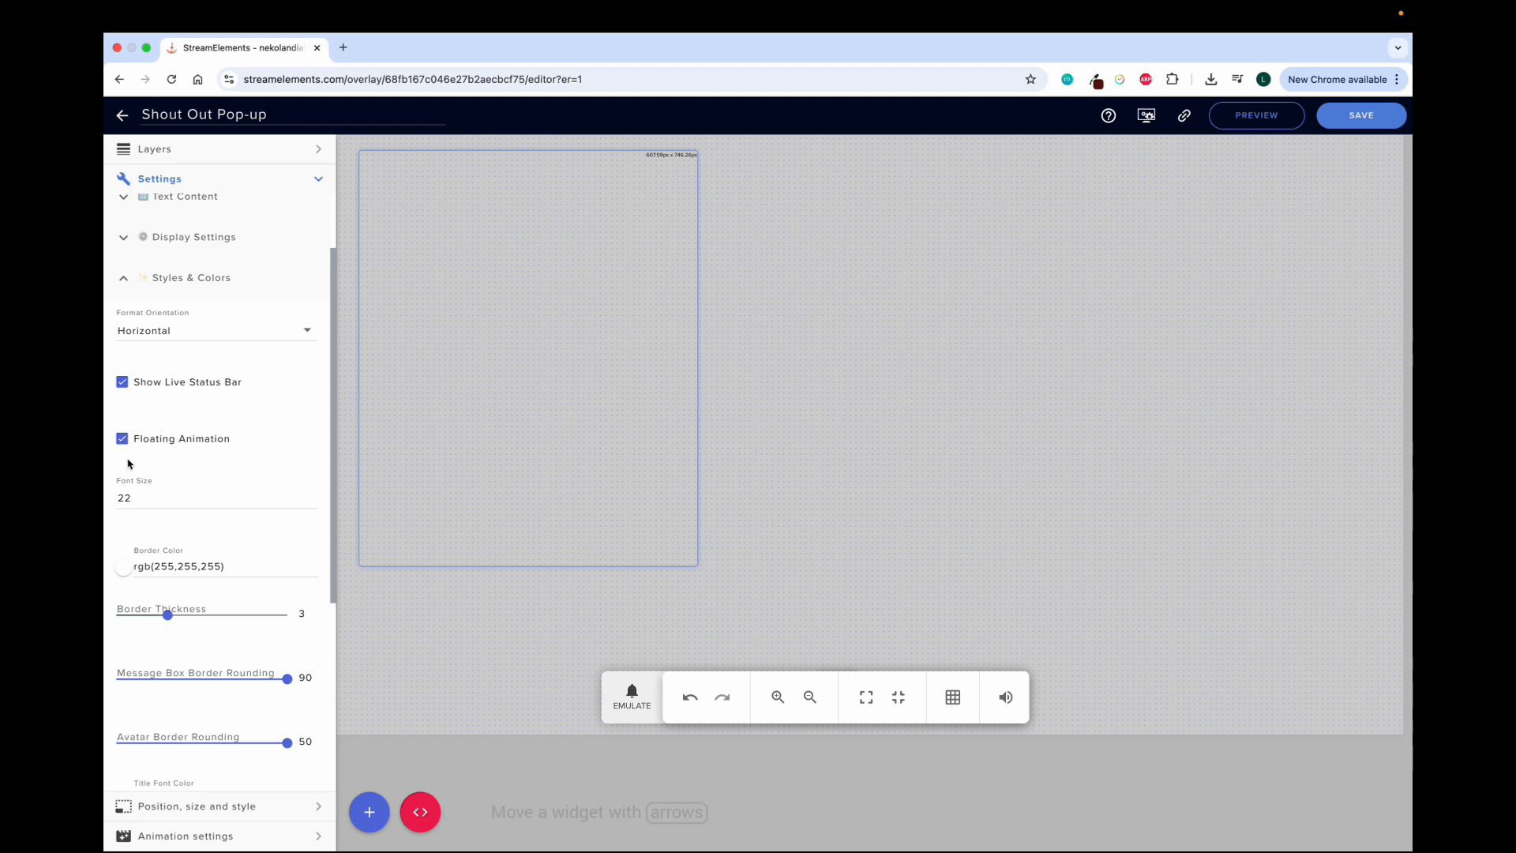
scroll(126, 462, "down", 1)
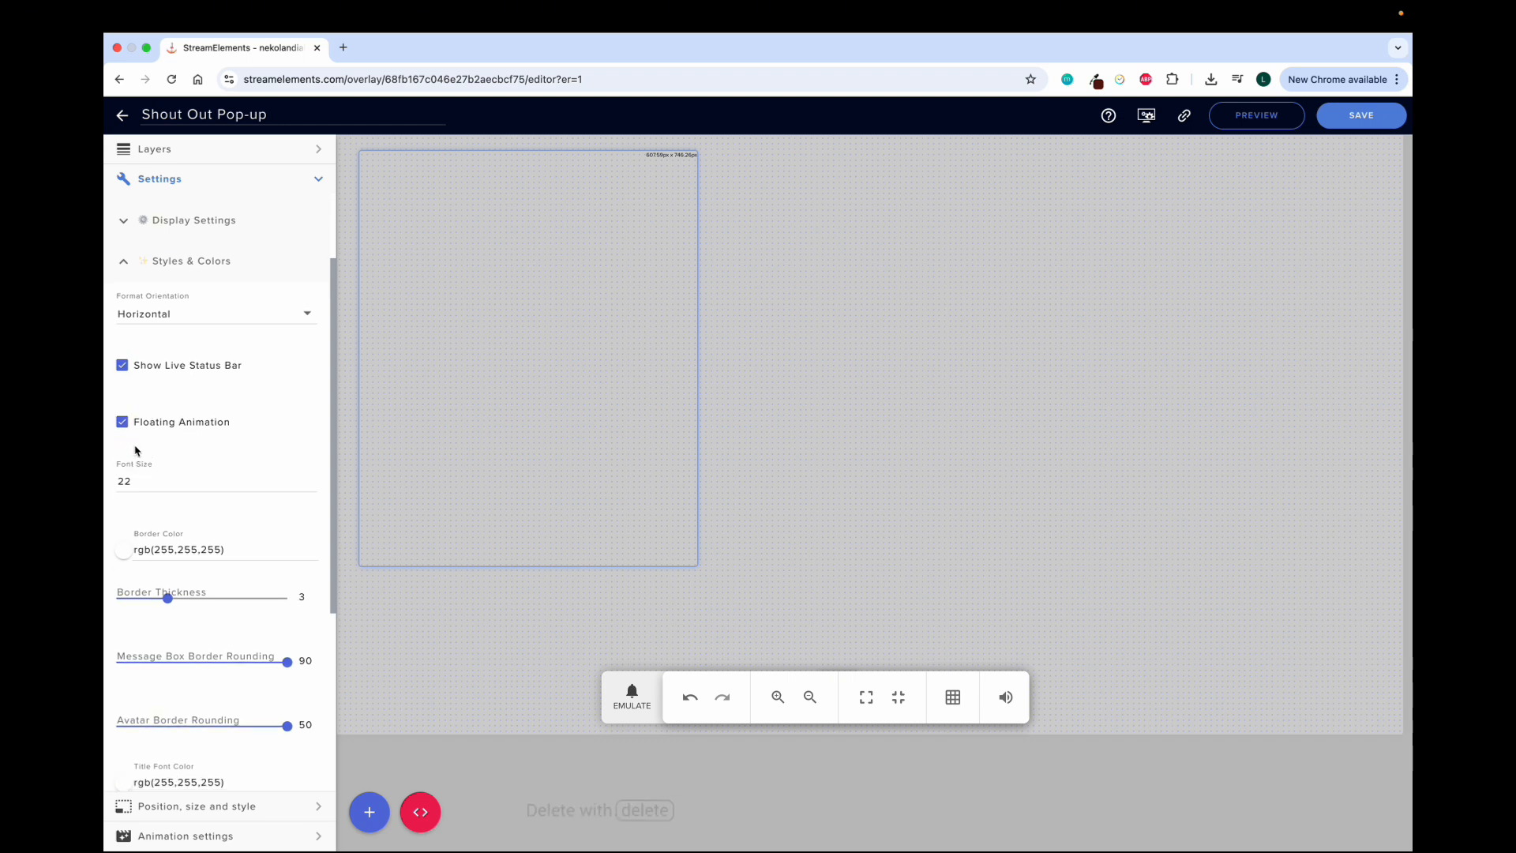
scroll(139, 462, "down", 2)
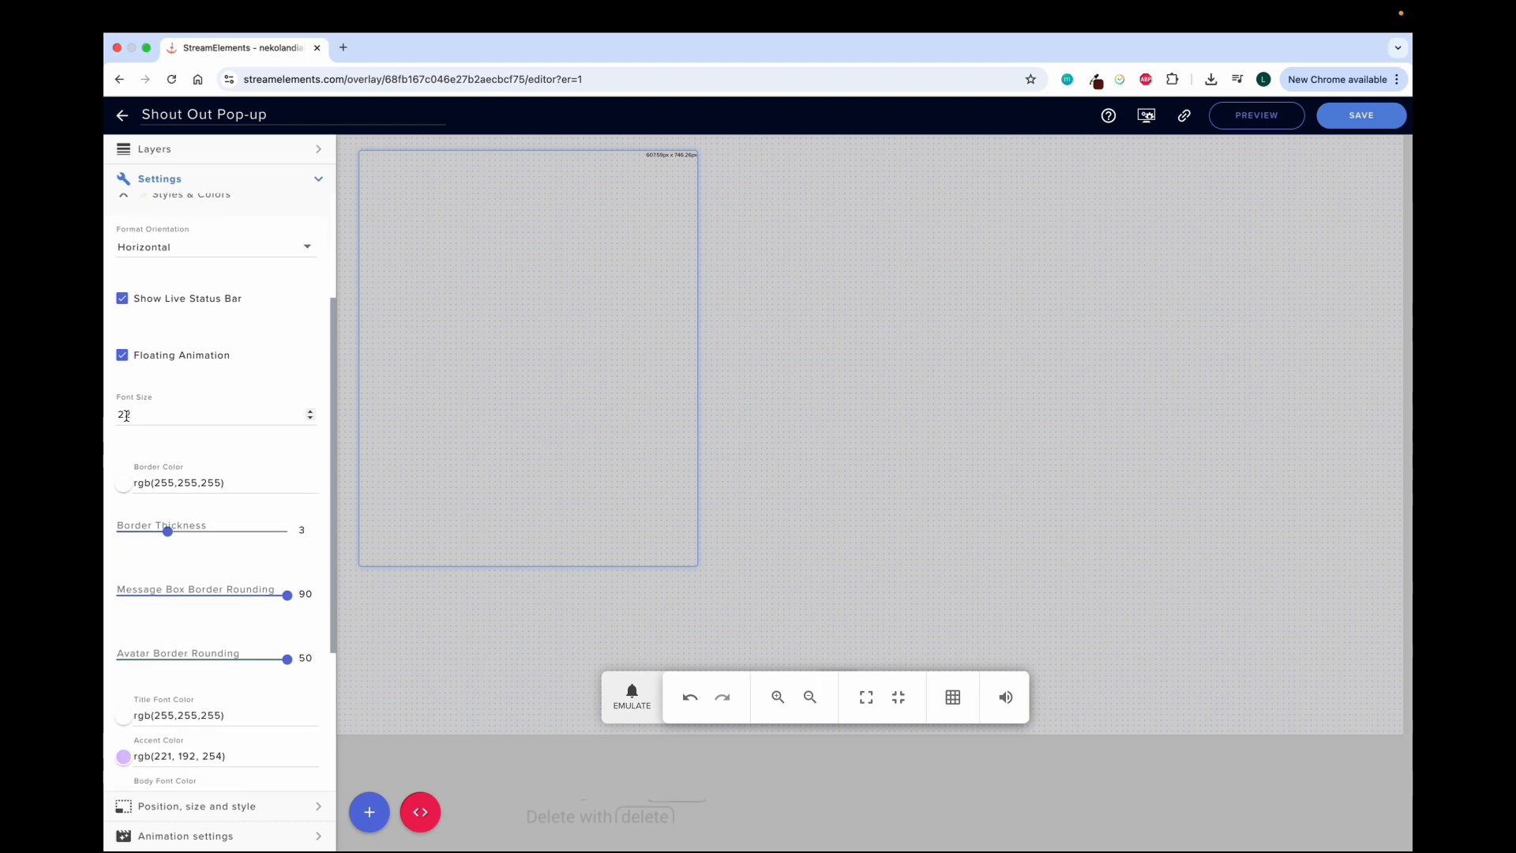
scroll(157, 490, "down", 4)
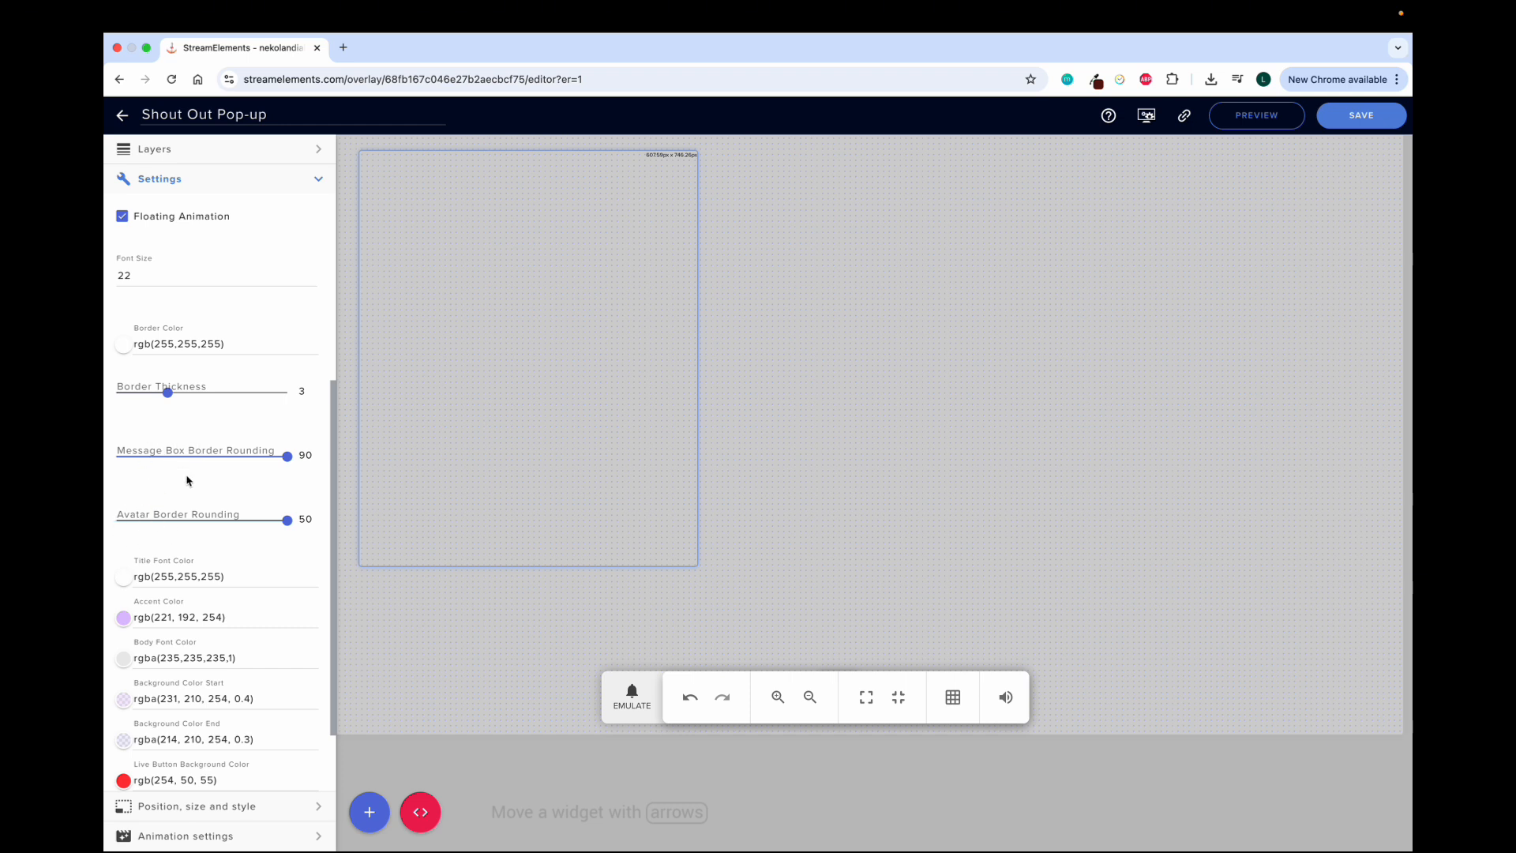
scroll(193, 503, "down", 2)
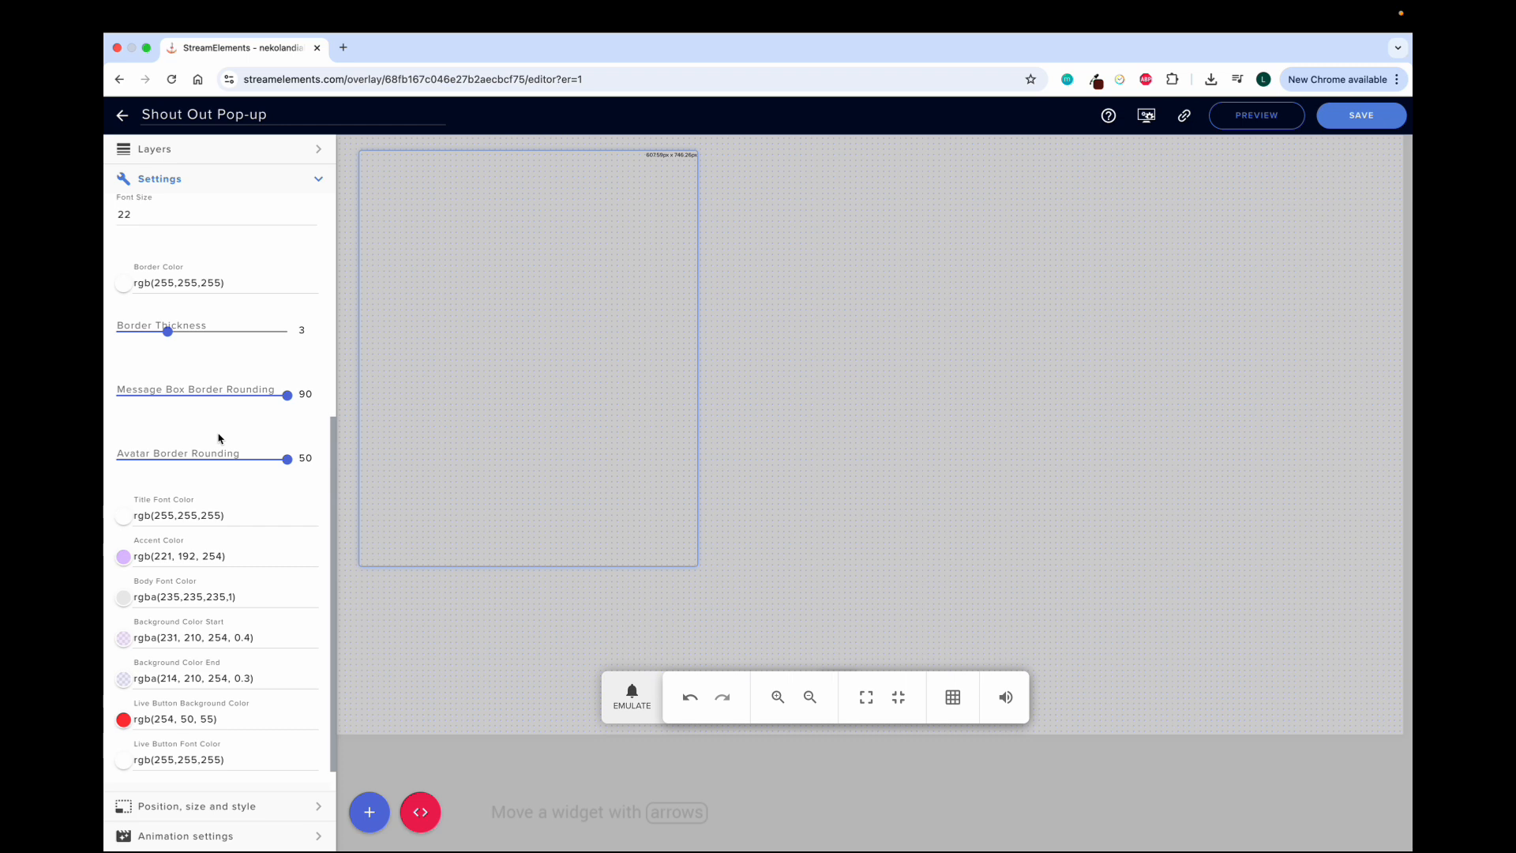
scroll(198, 395, "down", 1)
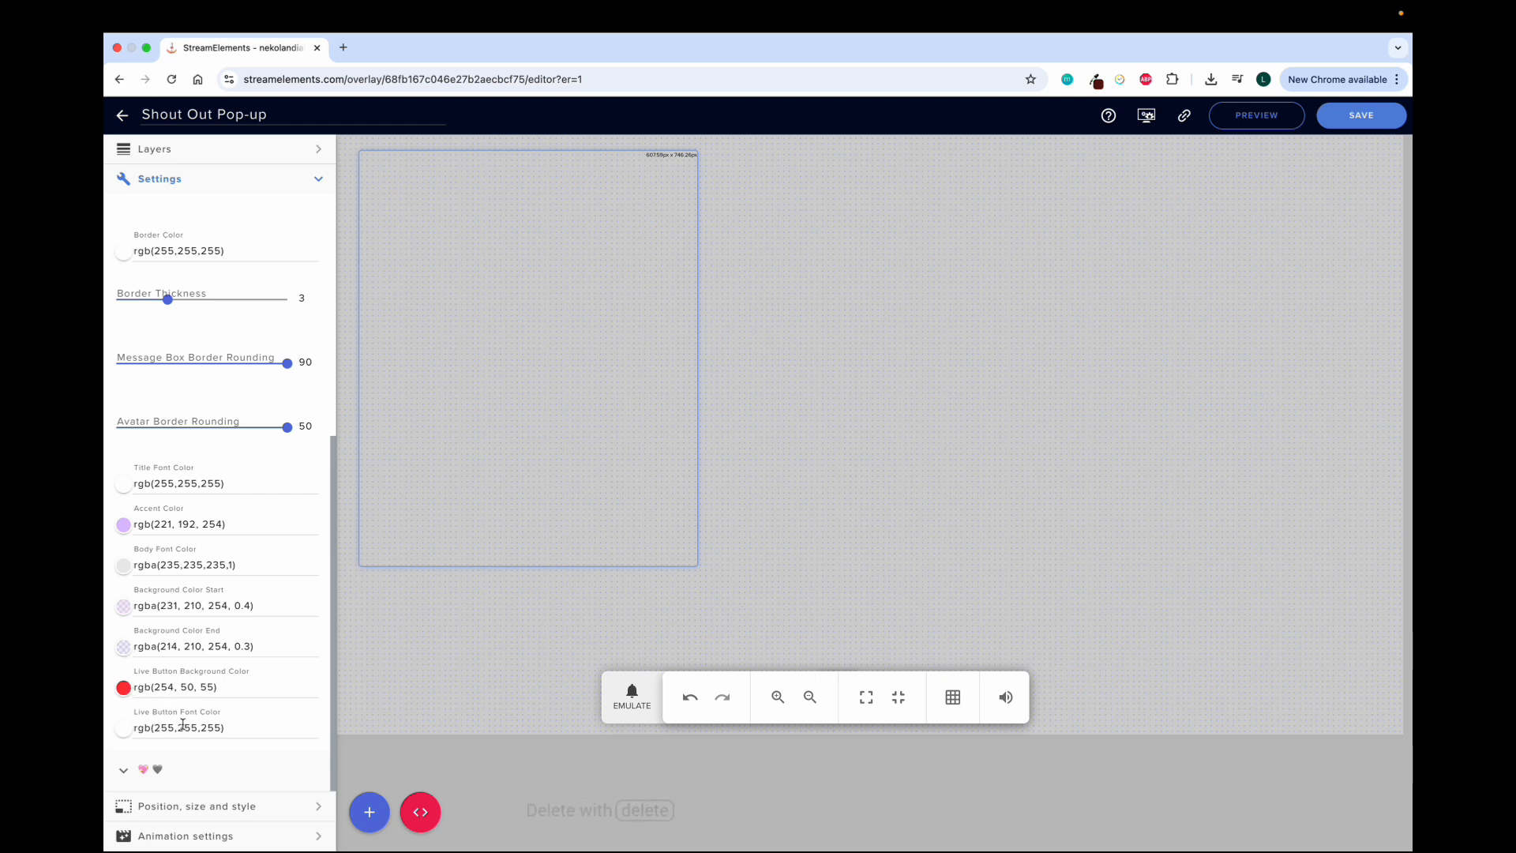
left_click(136, 607)
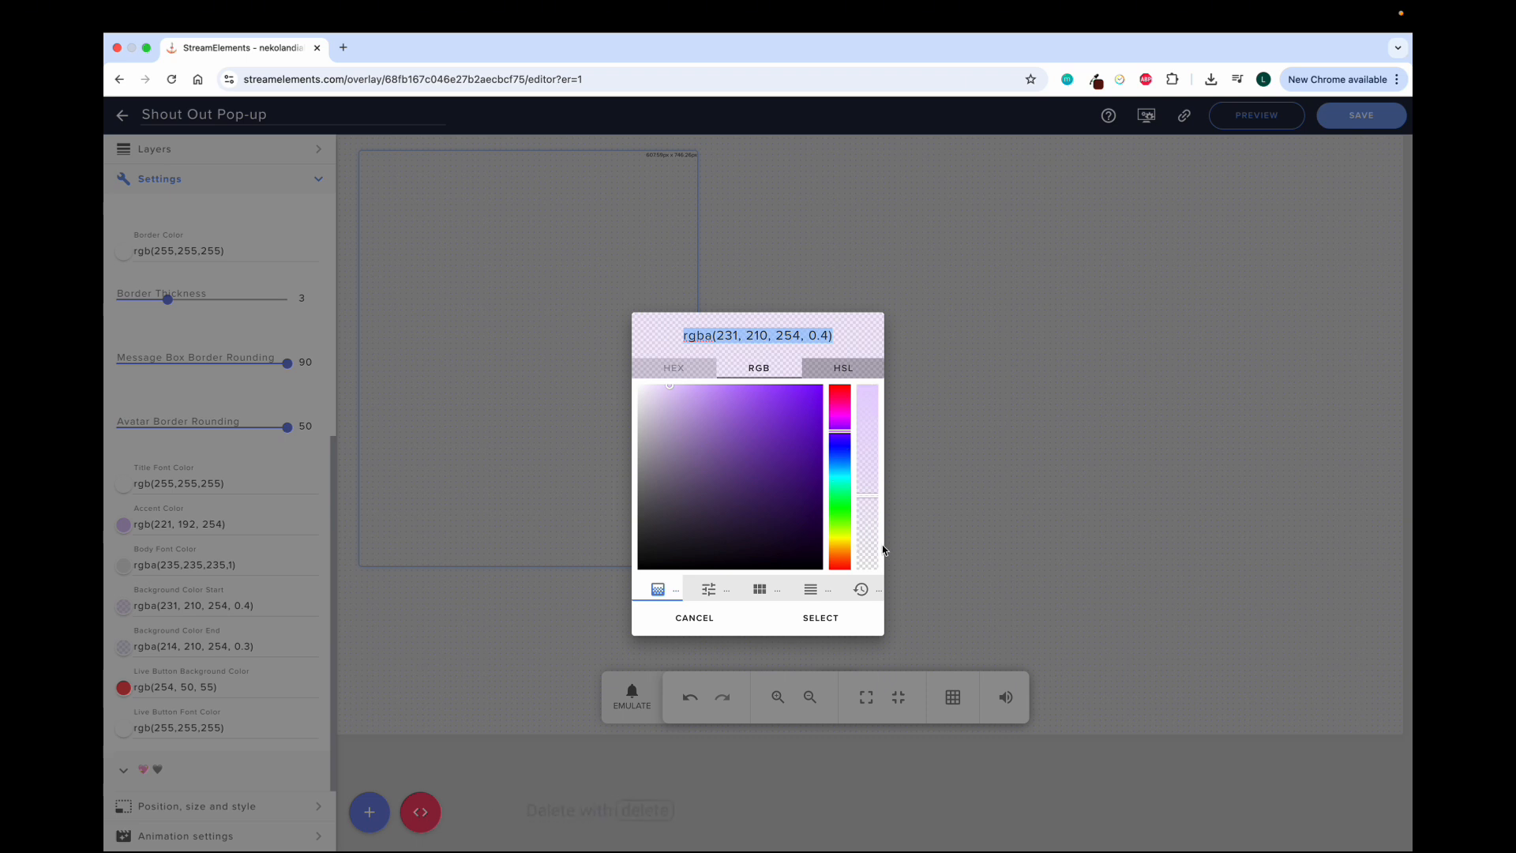
left_click(707, 628)
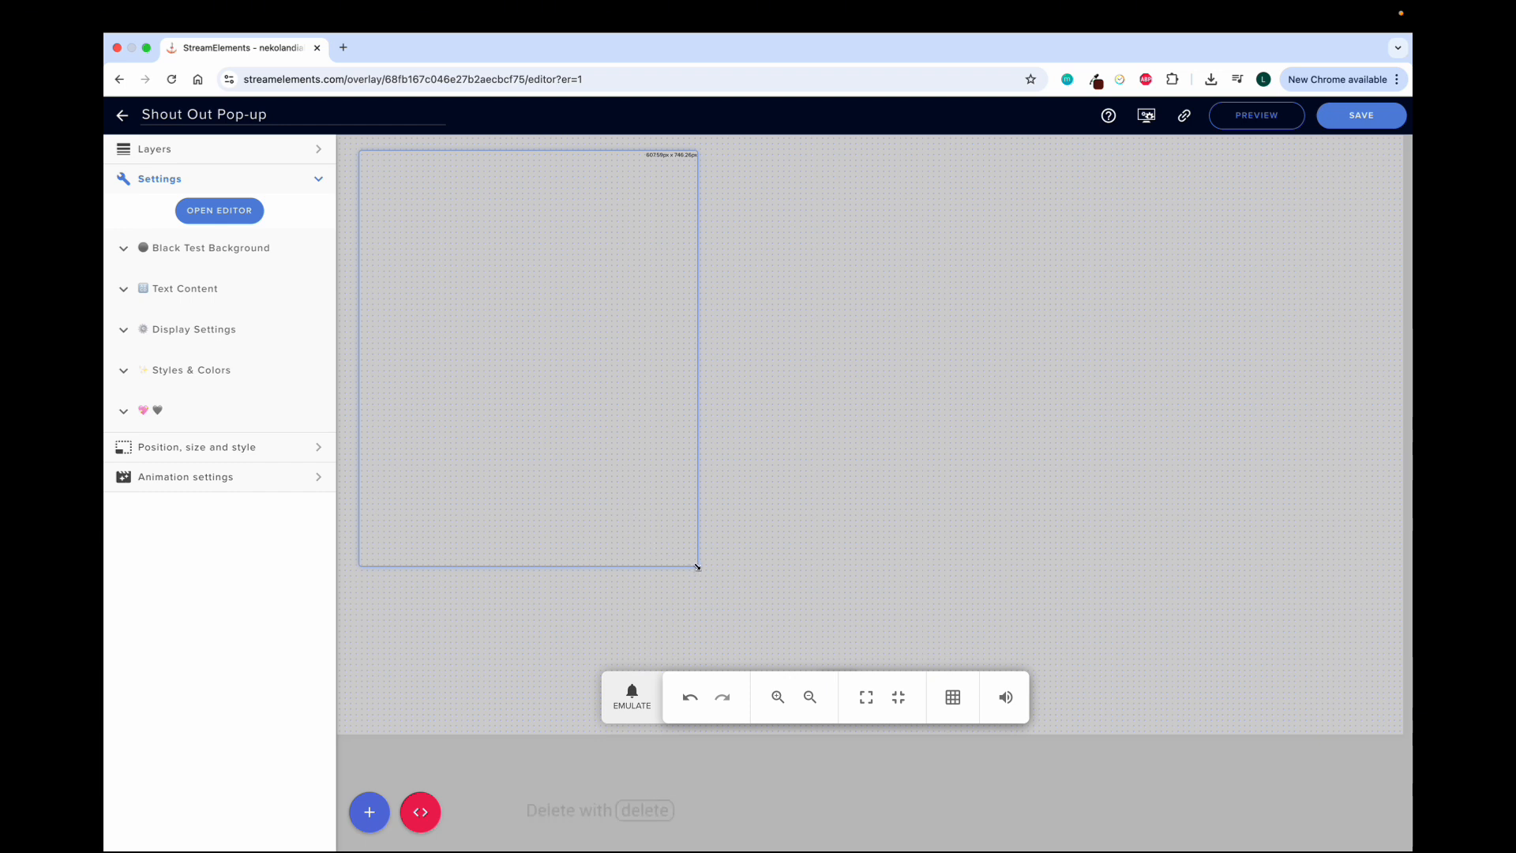
Widen the widget on the canvas to about 686 × 743 px and check its position and size values
left_click_drag(697, 566, 740, 564)
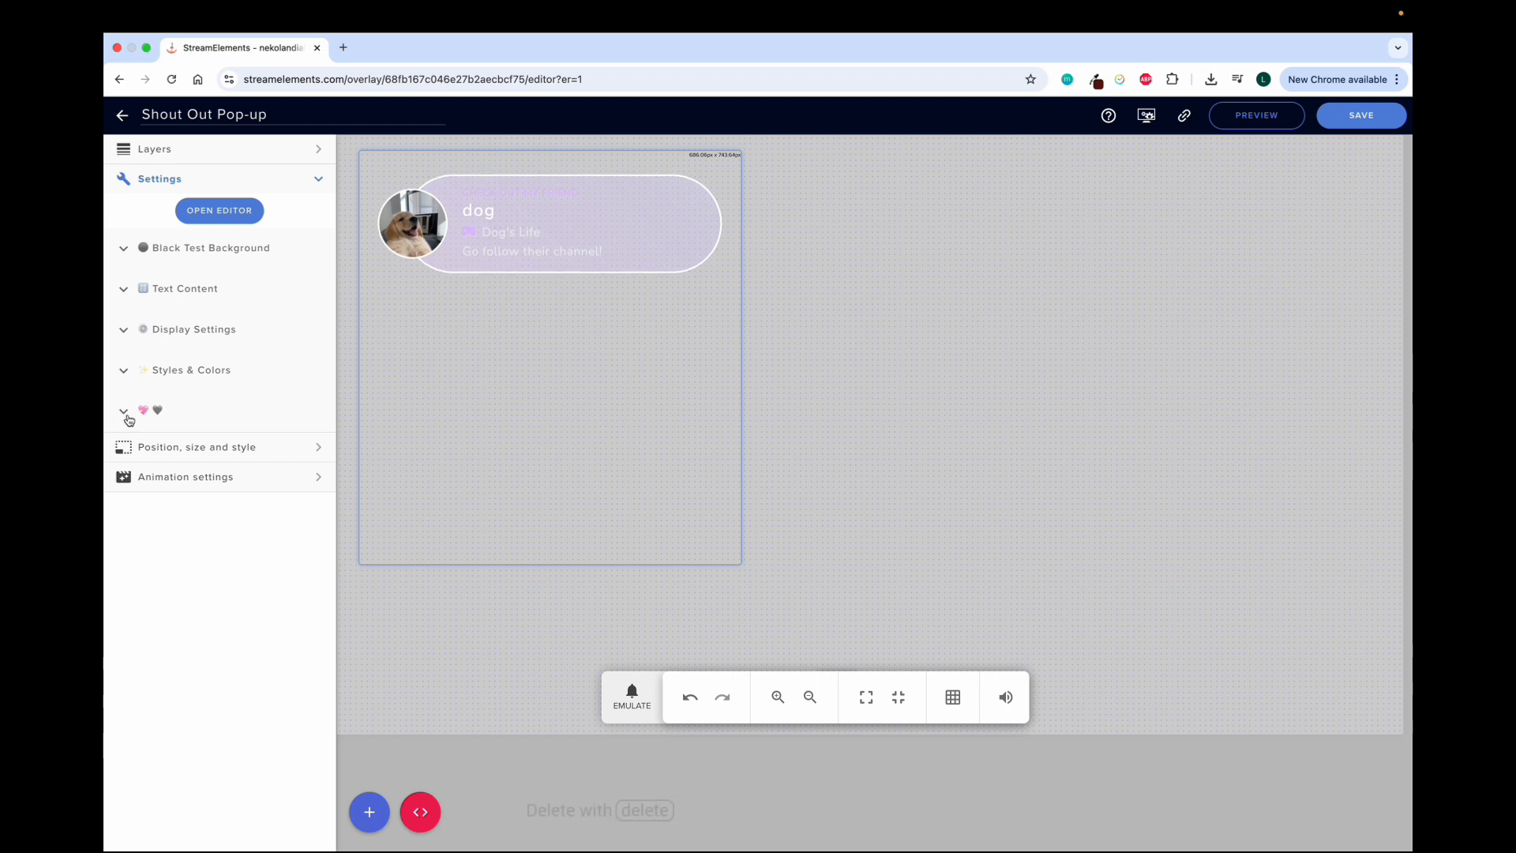
left_click(161, 450)
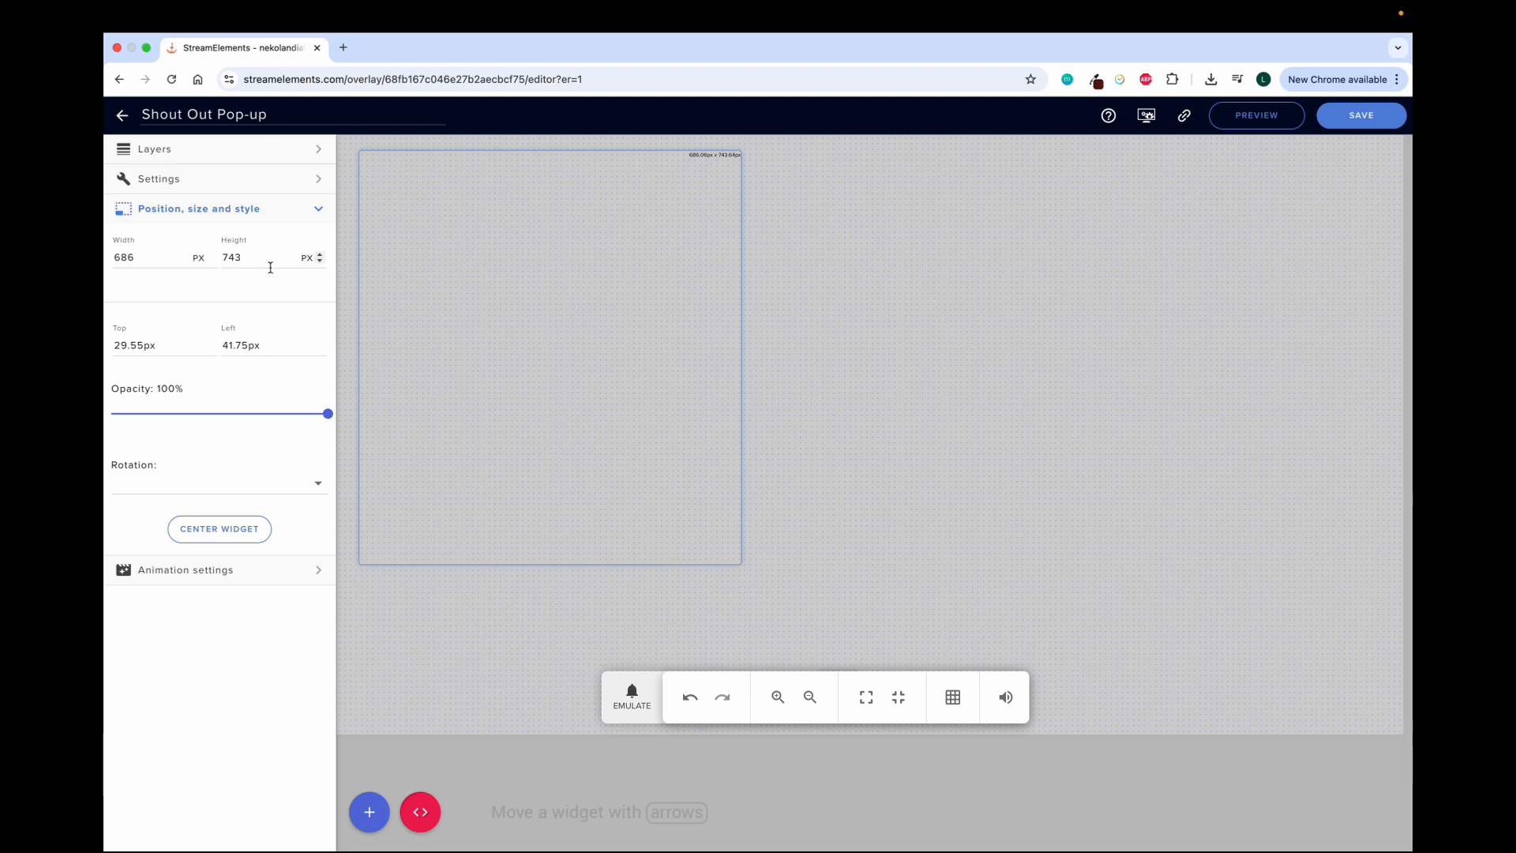
left_click(316, 212)
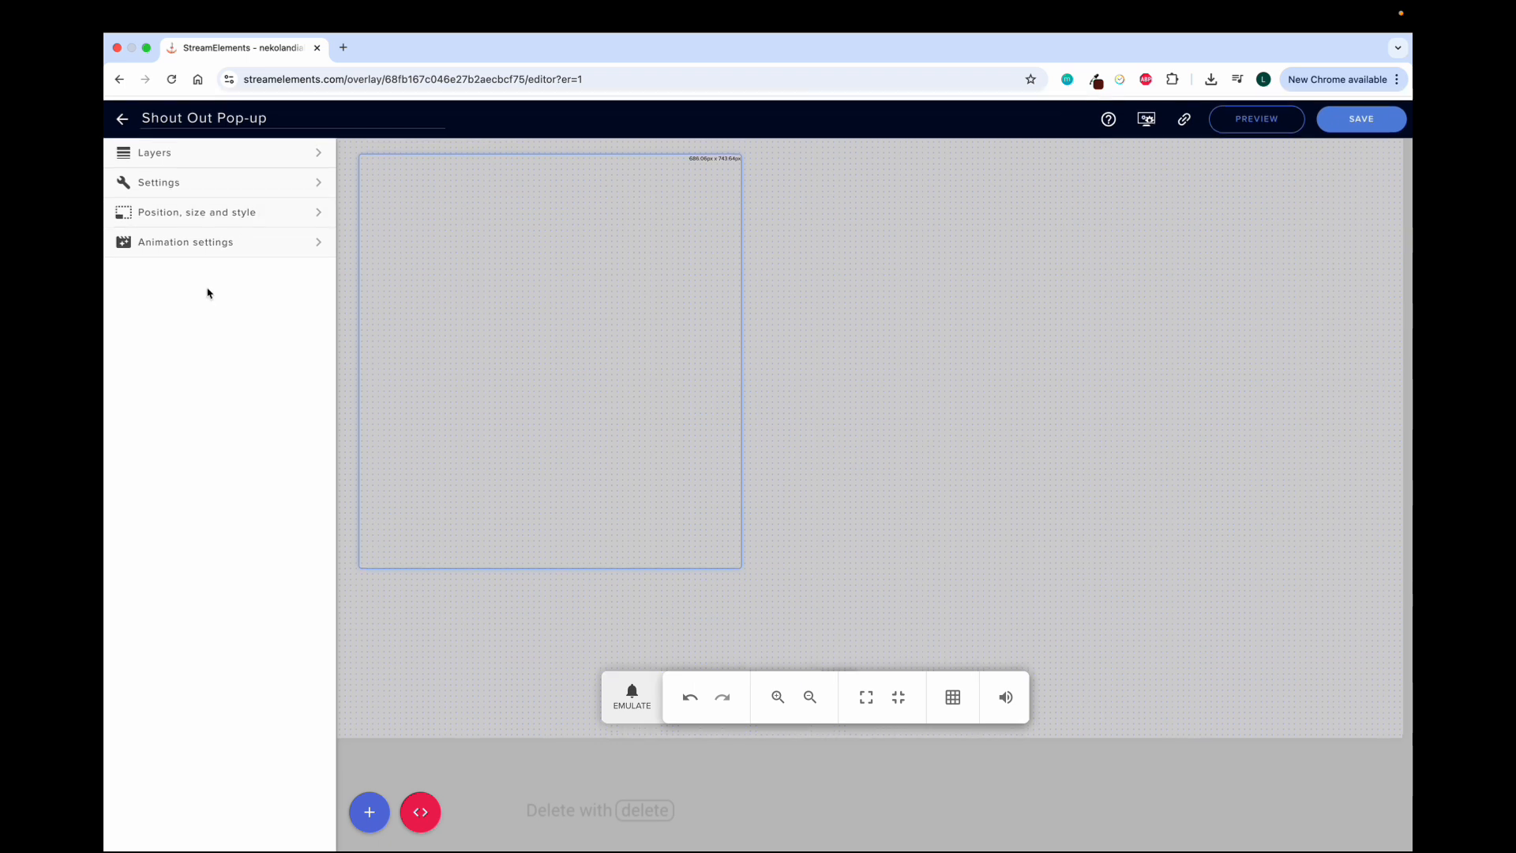
Reopen the widget's settings categories
left_click(258, 179)
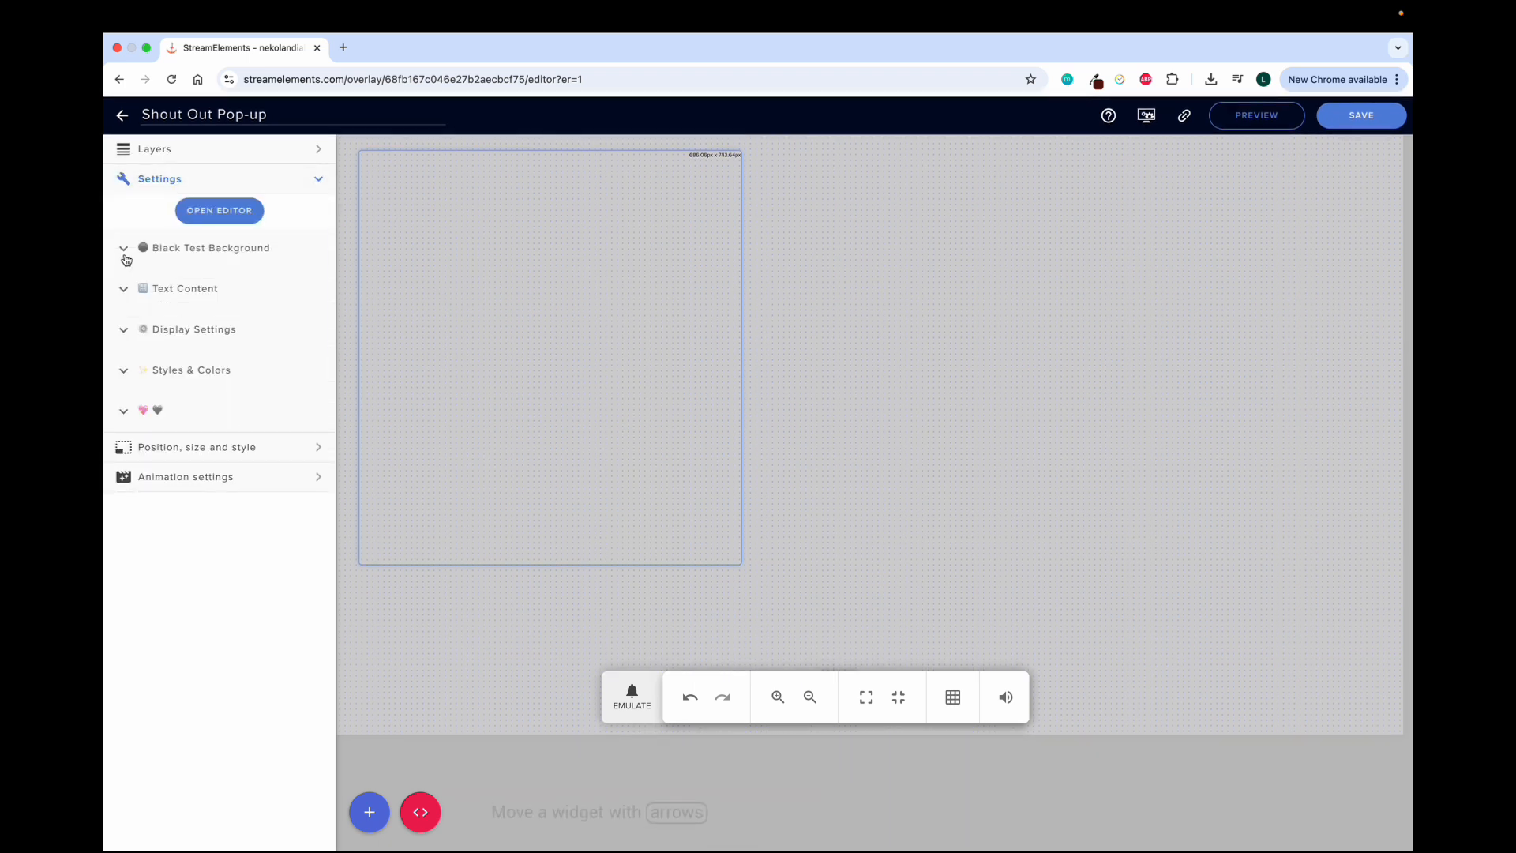